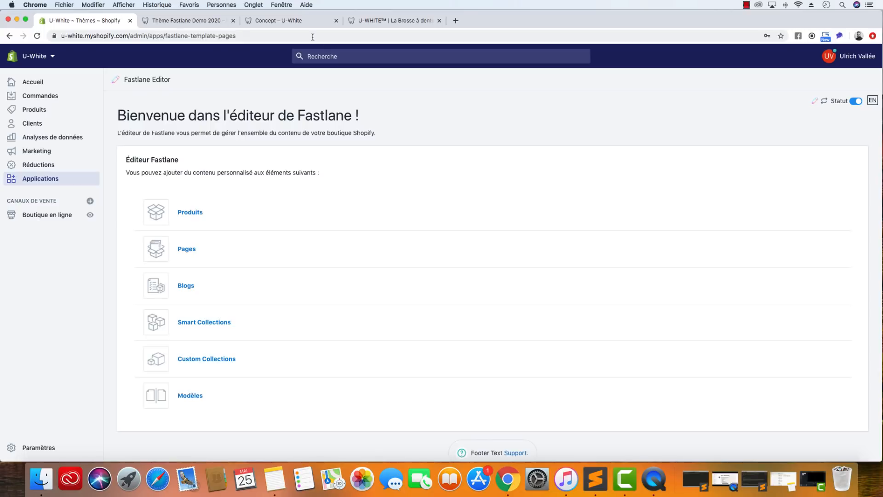
Step: Examine the U-White storefront home page from the banner through the product sections to the FAQ
left_click(216, 21)
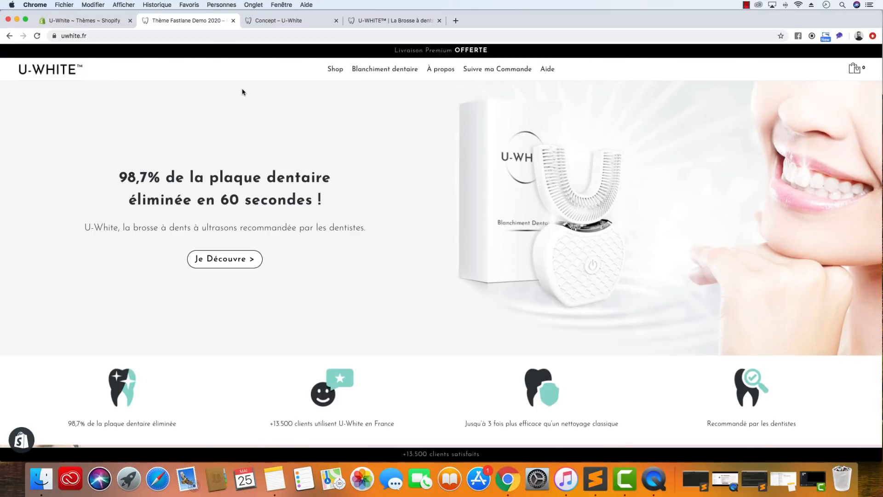
scroll(191, 195, "down", 8)
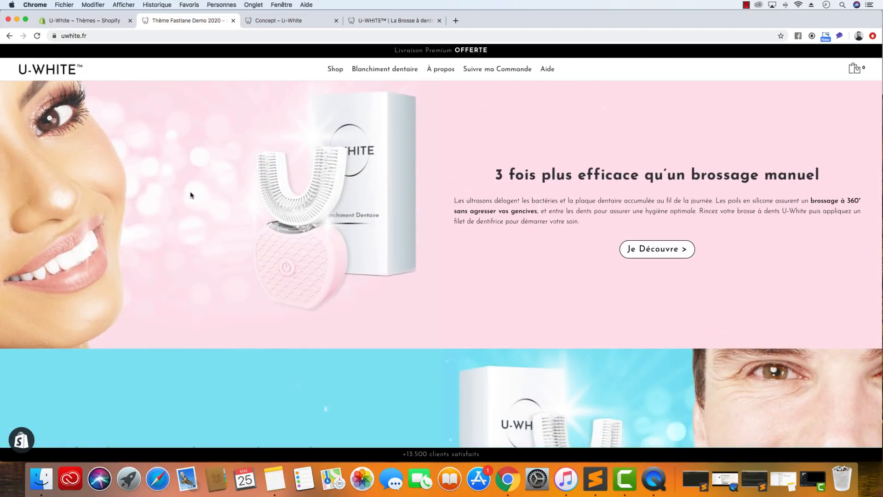
scroll(191, 195, "down", 6)
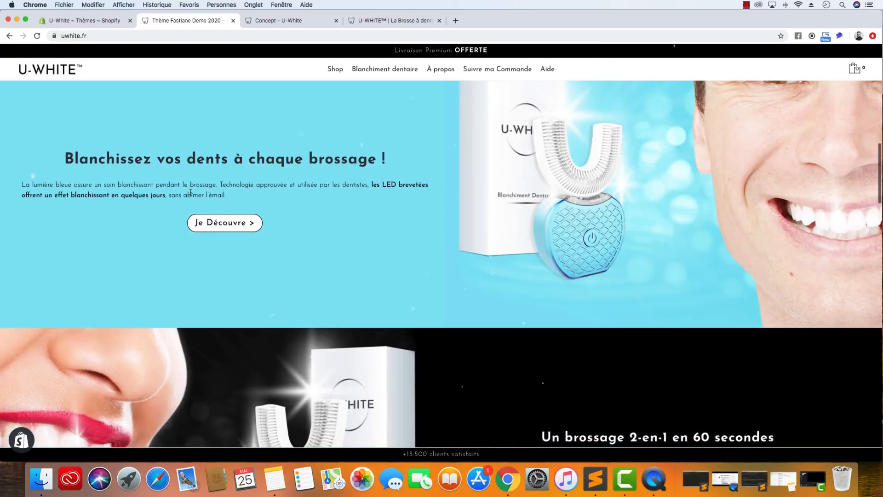
scroll(191, 195, "down", 10)
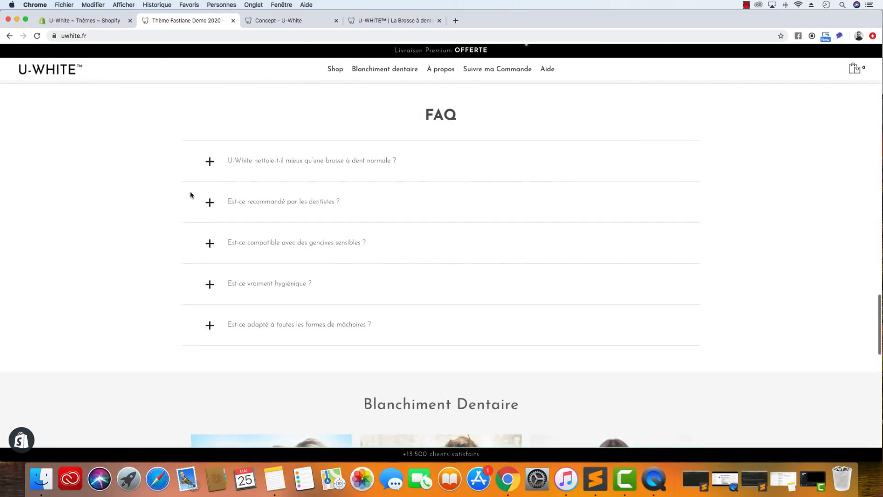
scroll(191, 195, "up", 15)
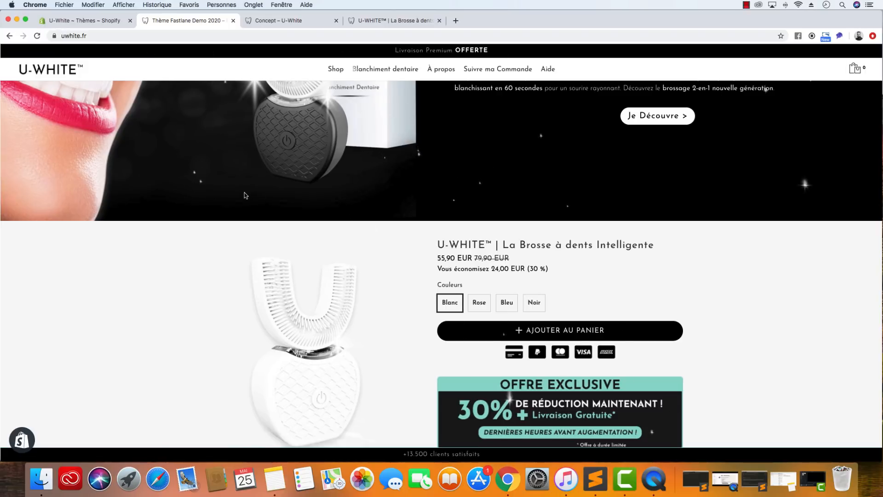
scroll(244, 196, "up", 15)
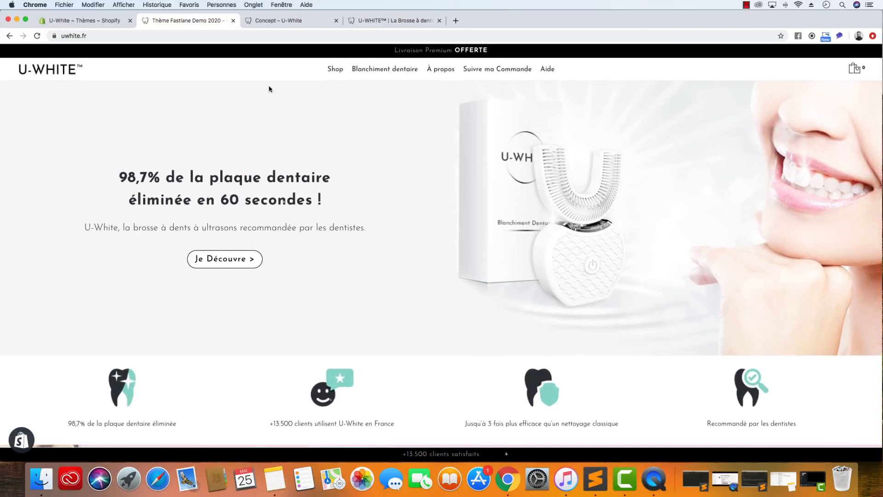
Step: Open the product page of the white smart toothbrush from the Shop collection
left_click(335, 69)
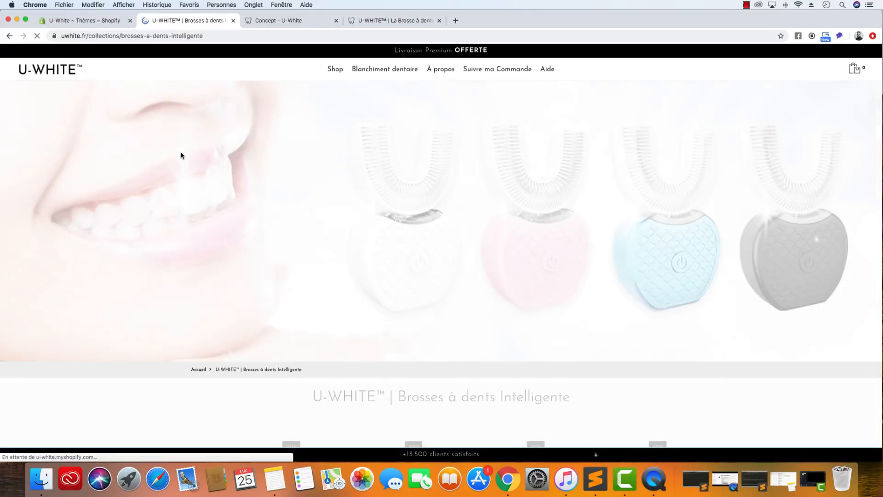
scroll(245, 244, "down", 4)
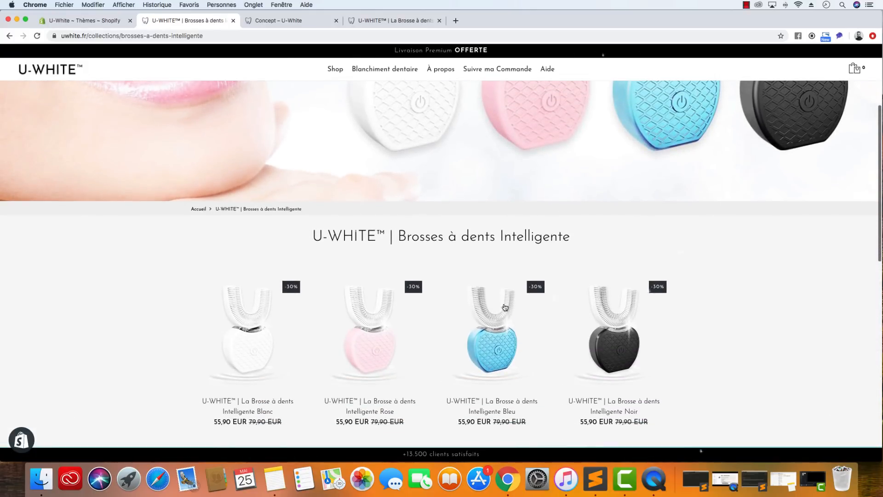
left_click(256, 307)
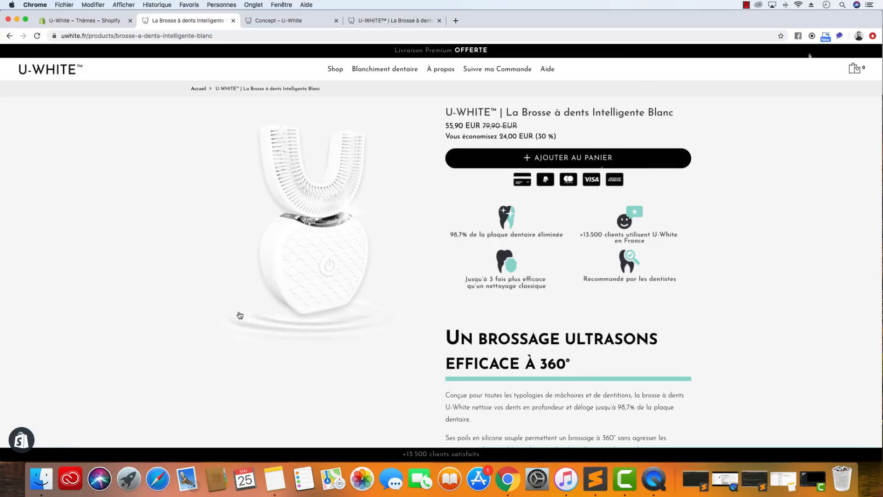
Step: Examine the white toothbrush's product page through its description and related products, and return to the home page
scroll(240, 315, "down", 3)
scroll(239, 315, "up", 3)
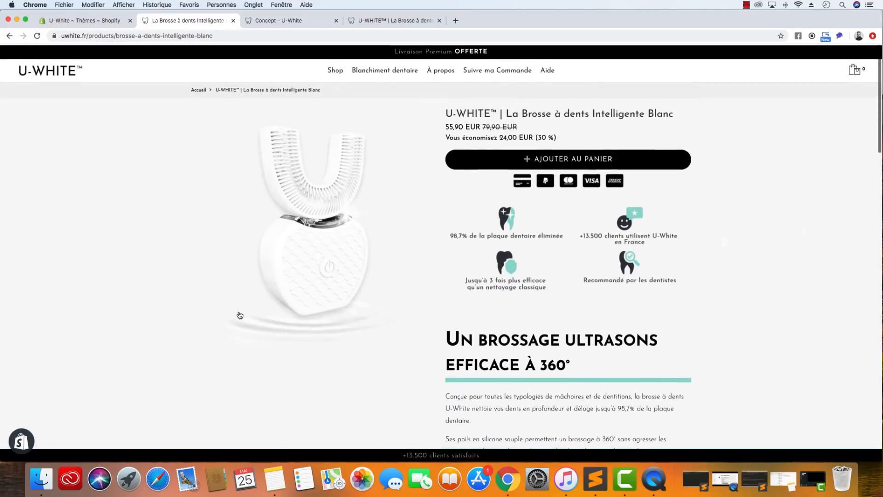
scroll(239, 315, "down", 10)
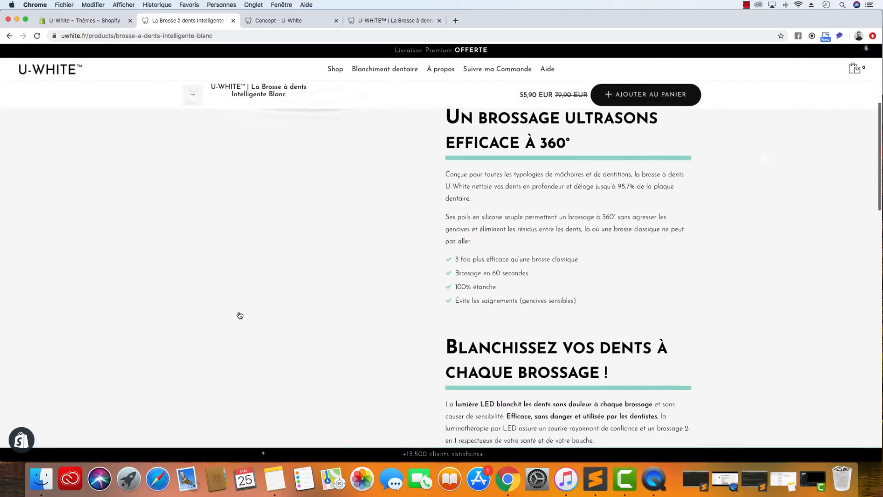
scroll(240, 315, "down", 2)
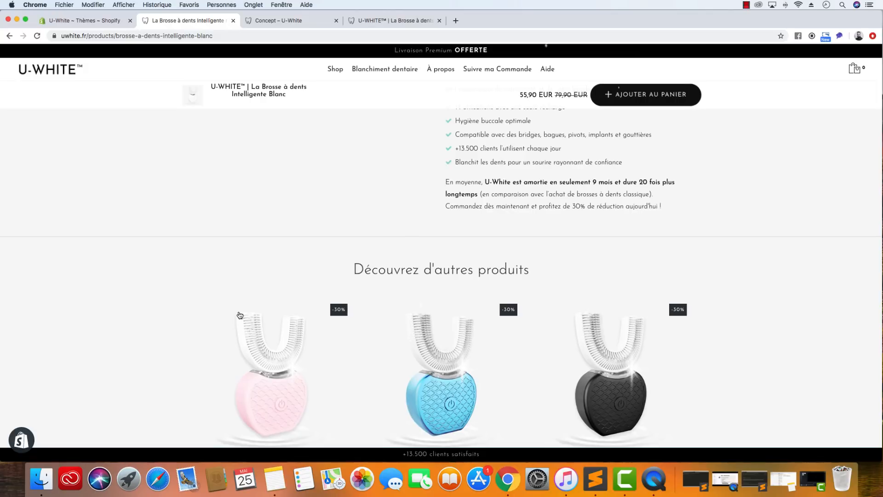
scroll(243, 313, "up", 12)
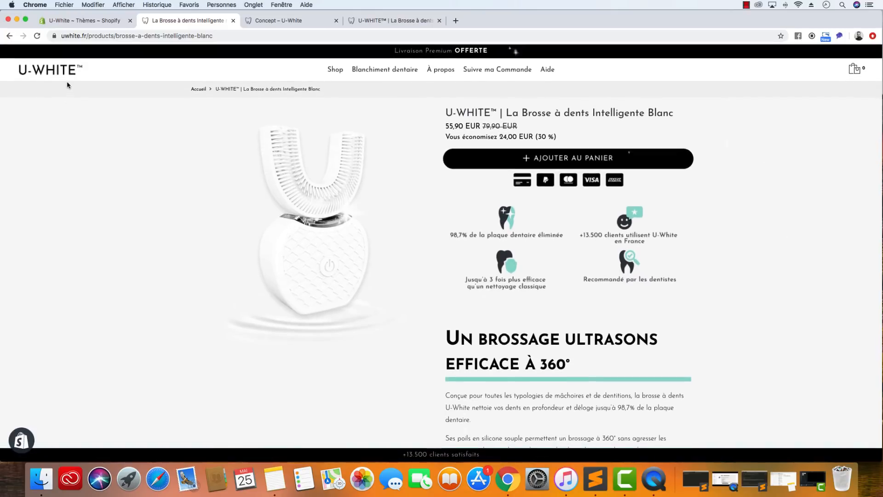
key("super+bracketleft")
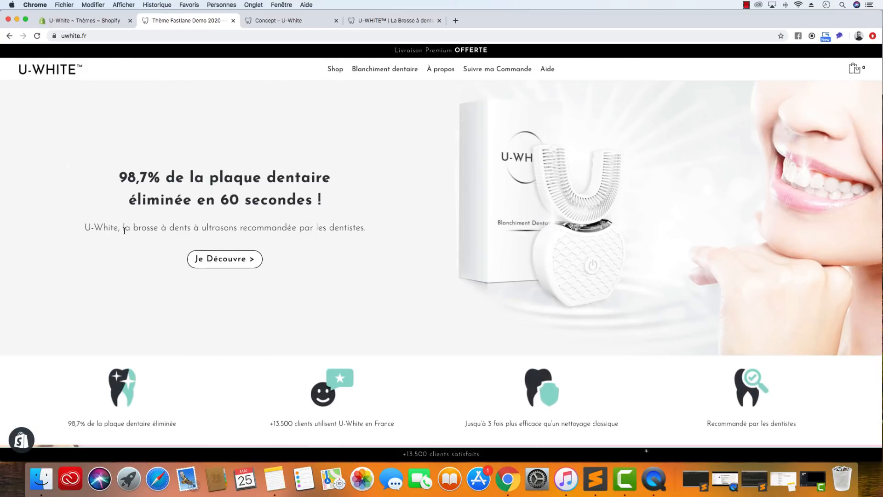
Step: Examine the Concept page's banner, introductory text and embedded product block
left_click(263, 21)
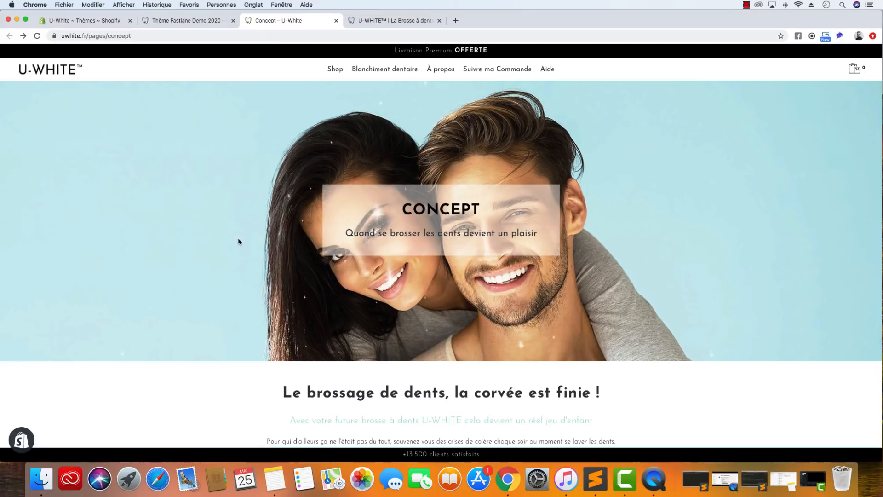
scroll(235, 239, "down", 5)
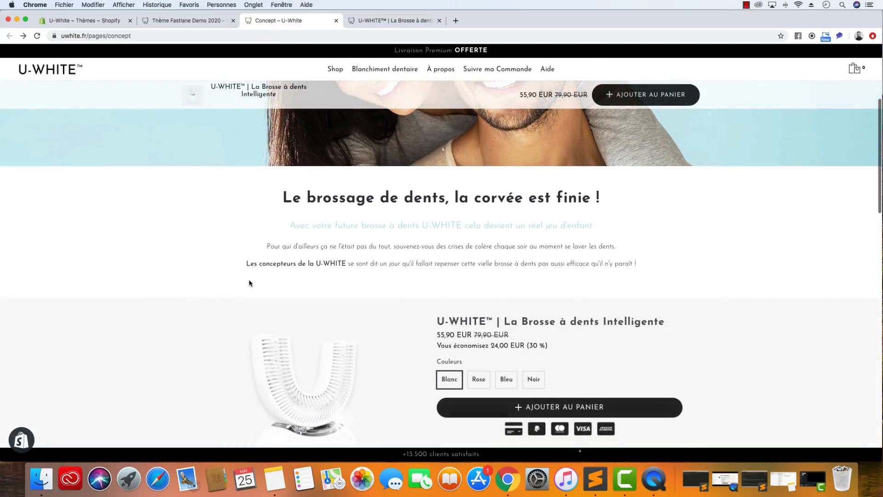
scroll(250, 283, "down", 4)
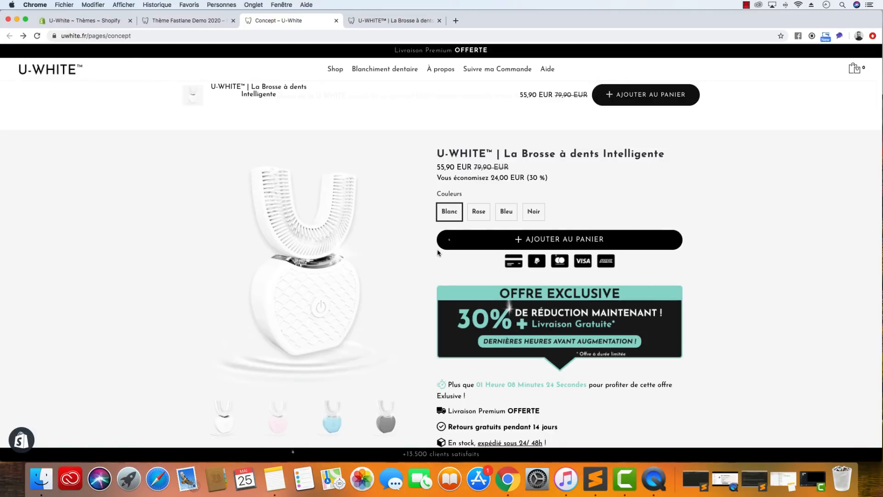
scroll(390, 258, "up", 20)
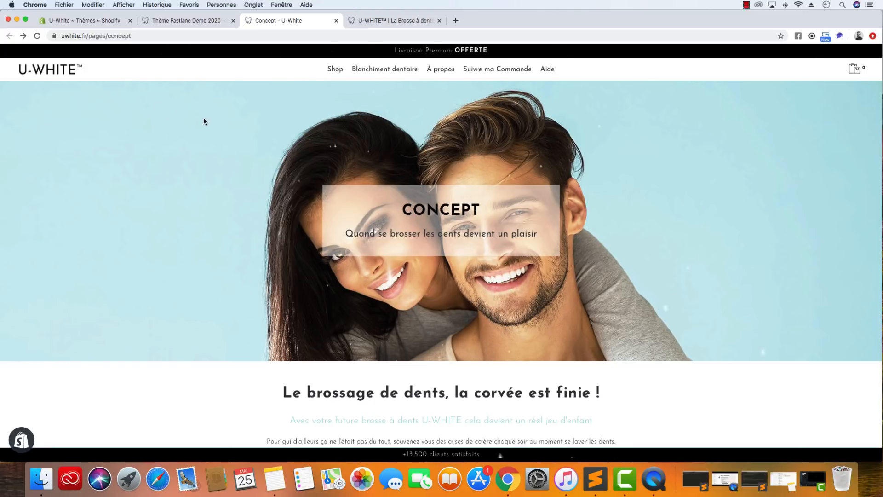
Step: Compare the ultrasonic toothbrush's product page with the store home page and check the product page's URL
left_click(381, 20)
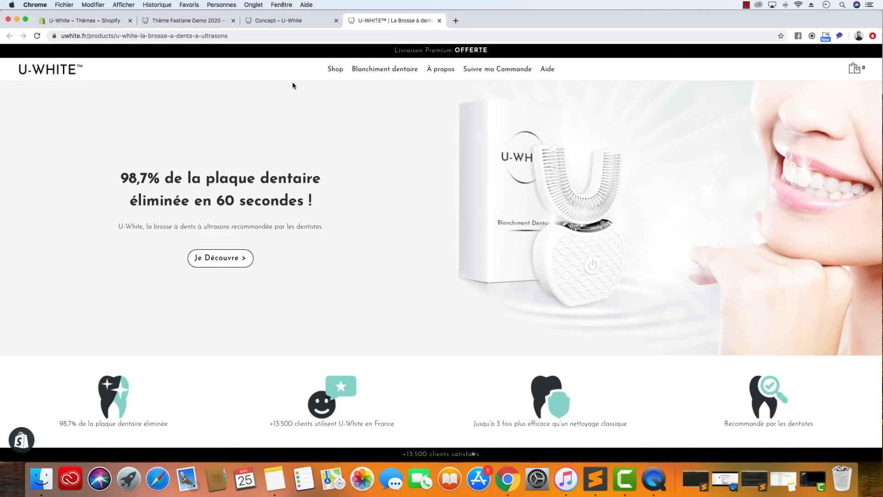
left_click(69, 72)
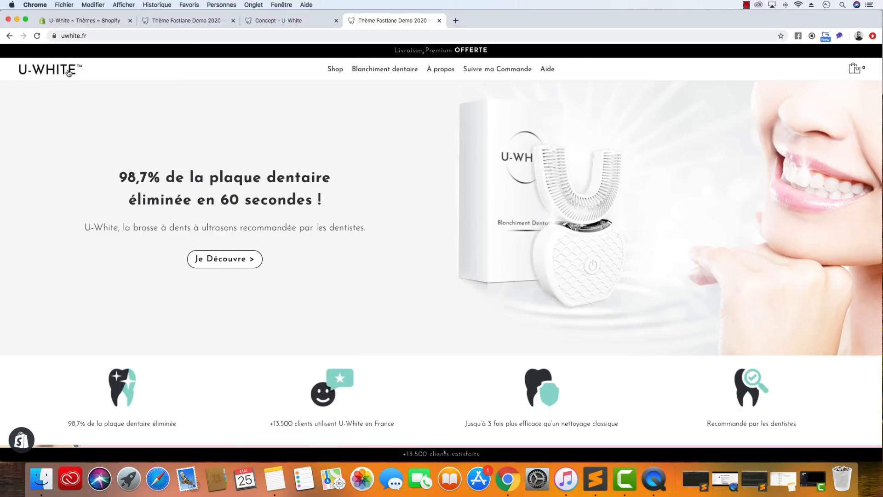
left_click(10, 37)
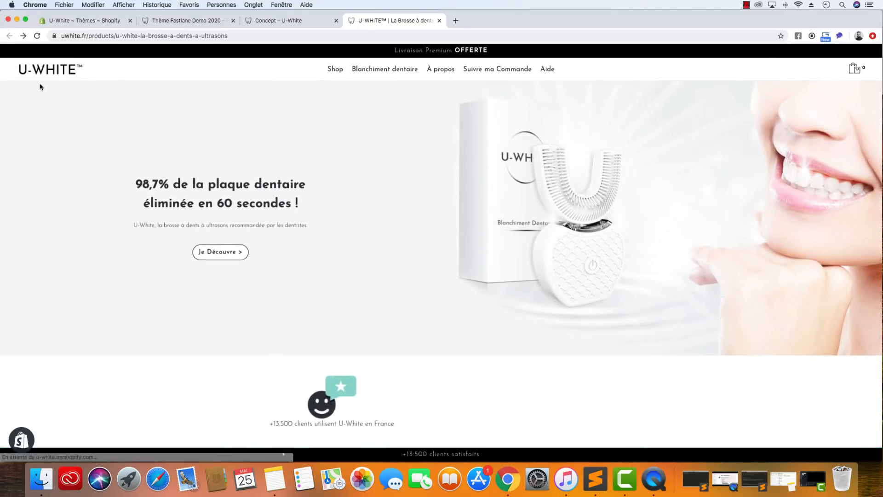
left_click(118, 37)
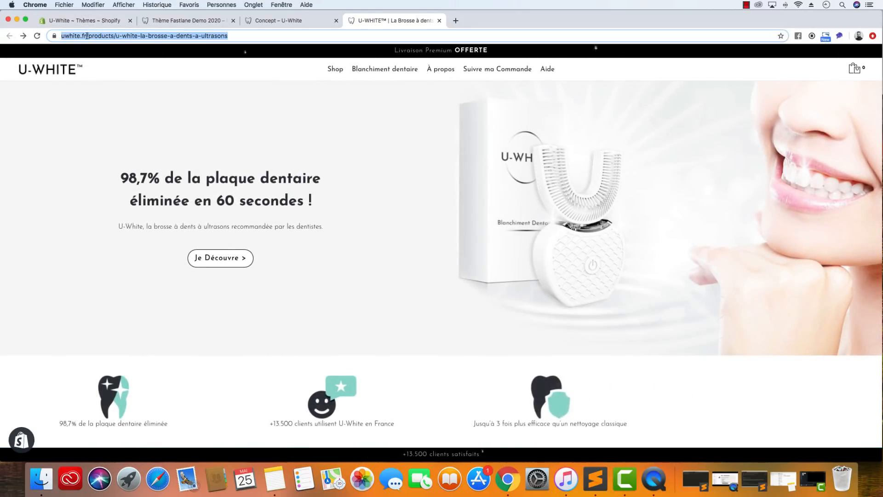
left_click(118, 88)
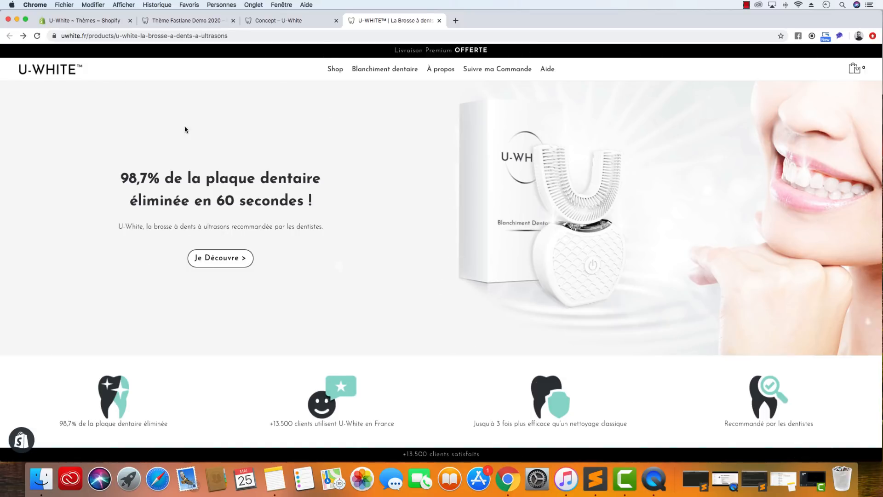
Step: Reload the ultrasonic toothbrush's product page and examine its banner, benefit icons, product block and footer
scroll(186, 131, "down", 3)
scroll(141, 87, "up", 3)
key("super+r")
scroll(87, 105, "down", 4)
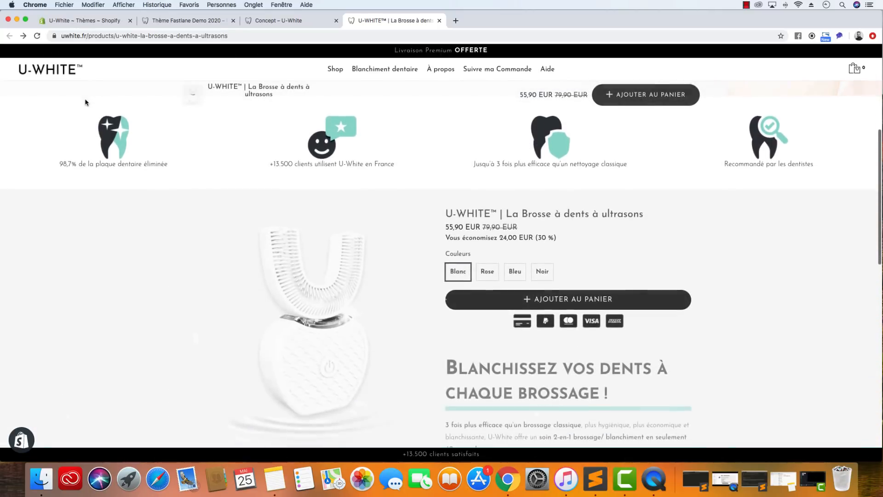
scroll(89, 109, "up", 2)
scroll(461, 207, "down", 3)
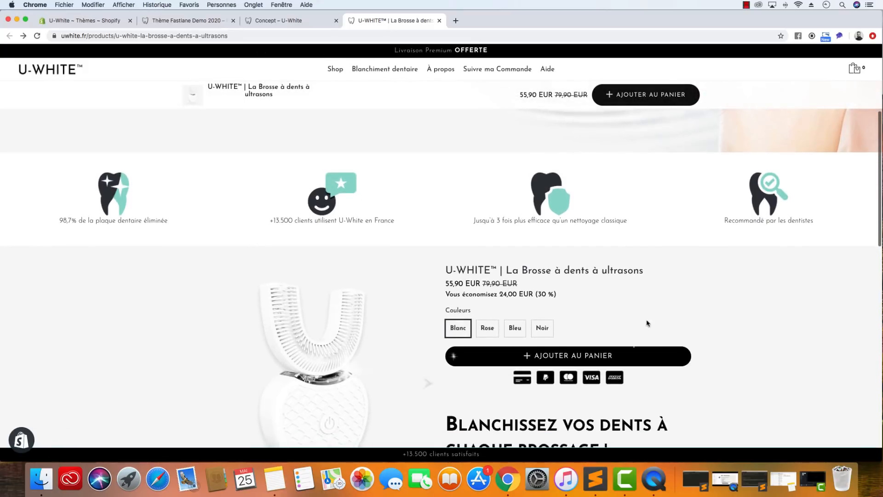
scroll(323, 332, "down", 15)
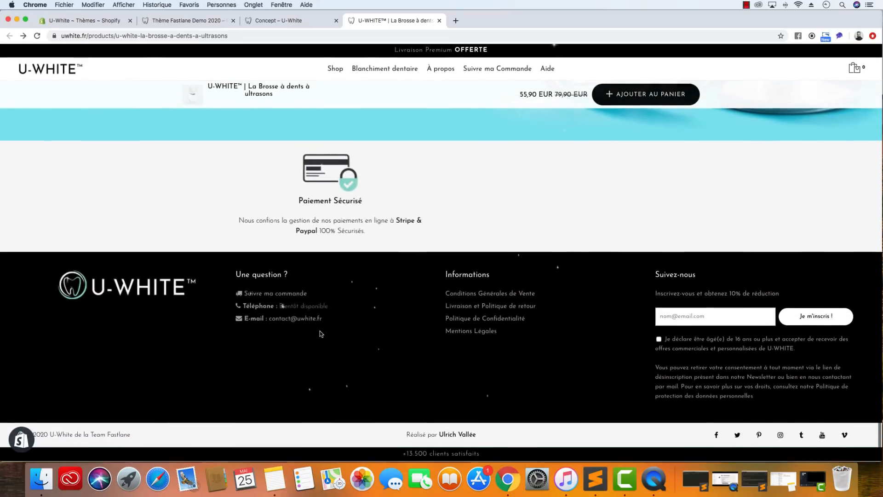
Step: Open the store's Shop collection and look at its listed toothbrushes
scroll(319, 330, "up", 20)
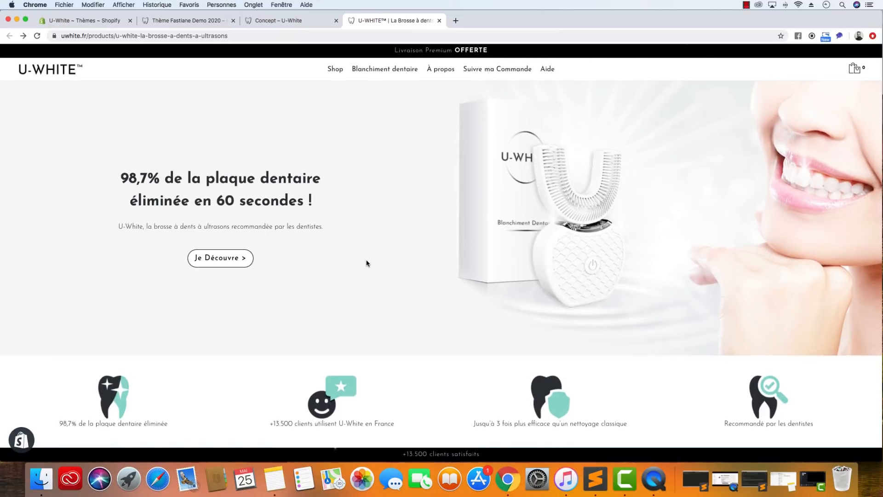
left_click(337, 71)
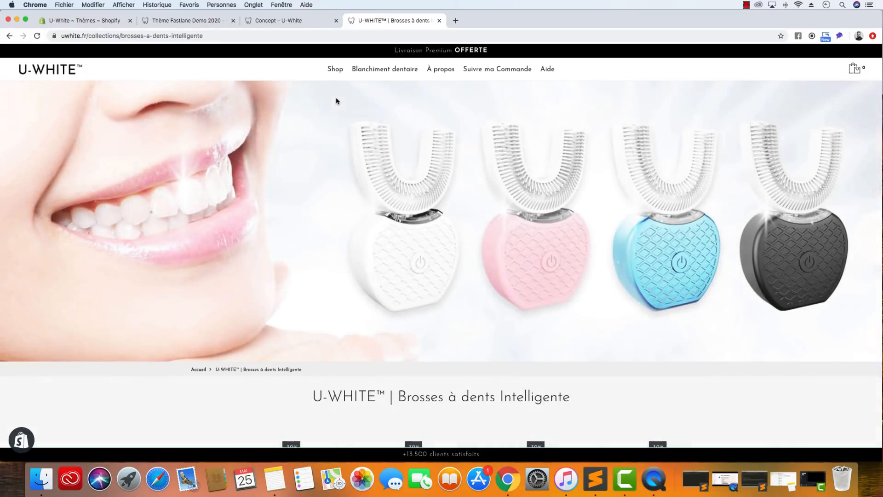
scroll(299, 187, "down", 5)
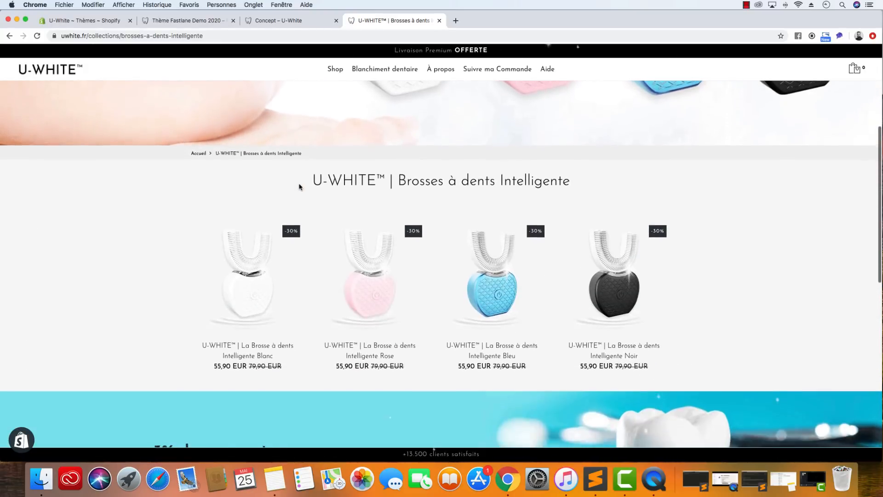
Step: Open the settings of the product "U-WHITE™ | La Brosse à dents à ultrasons" in the Shopify admin's Fastlane Editor
left_click(85, 20)
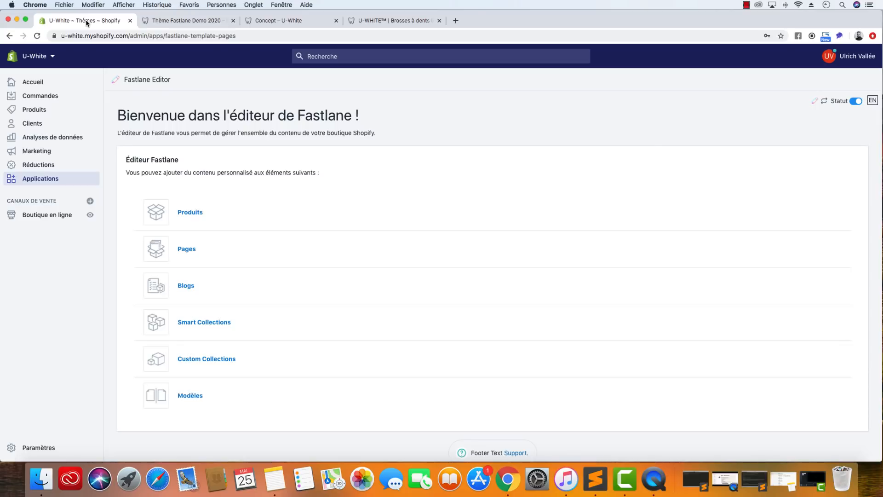
left_click(187, 217)
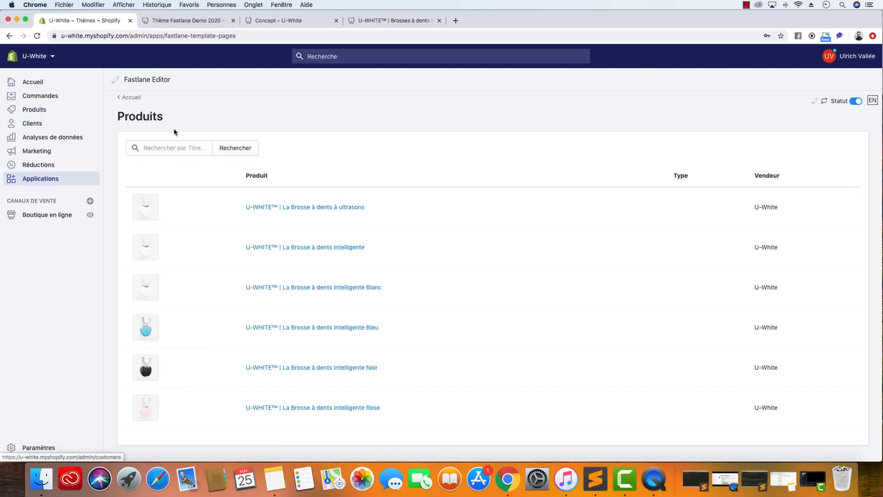
left_click(313, 208)
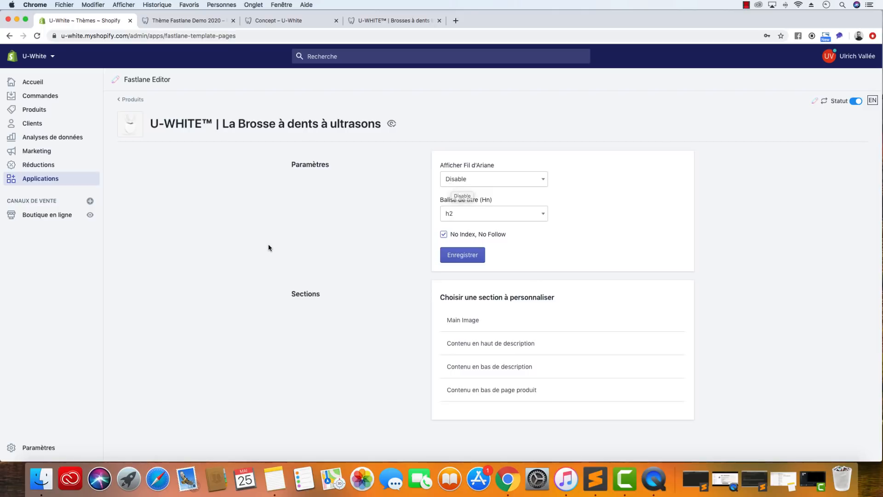
Step: View the heading levels offered for the product's title tag and return to the storefront's collection page
left_click(530, 214)
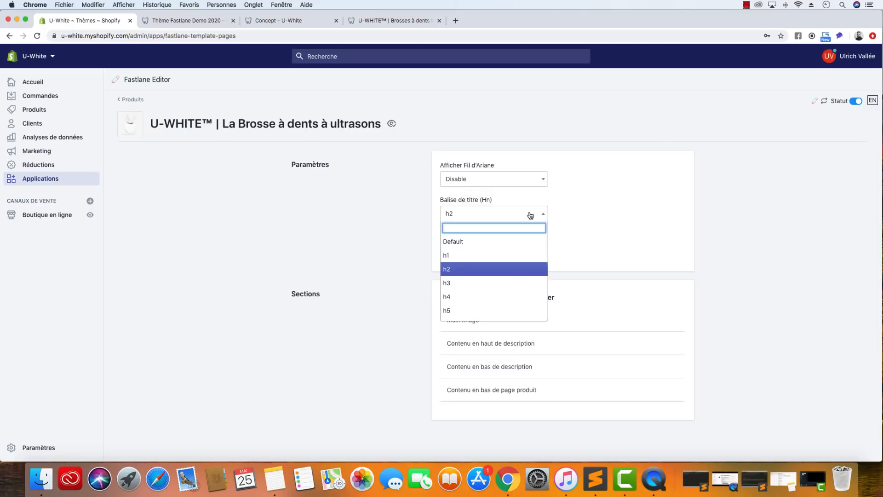
left_click(335, 178)
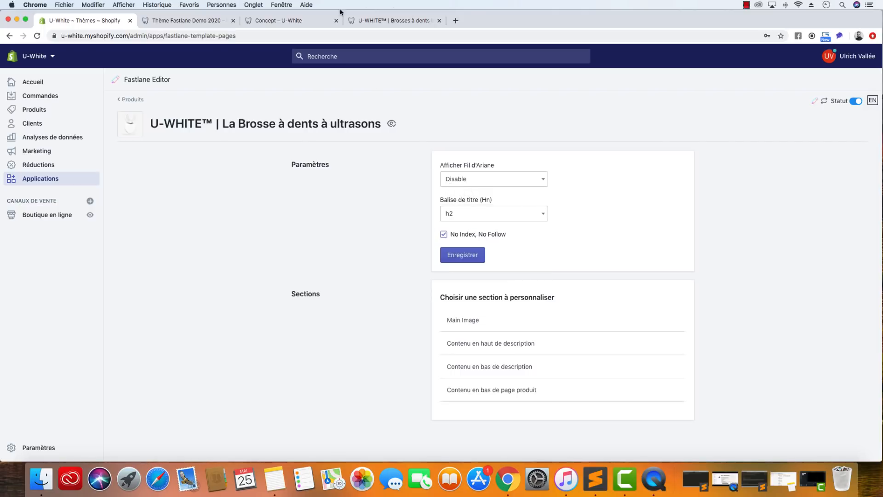
left_click(376, 20)
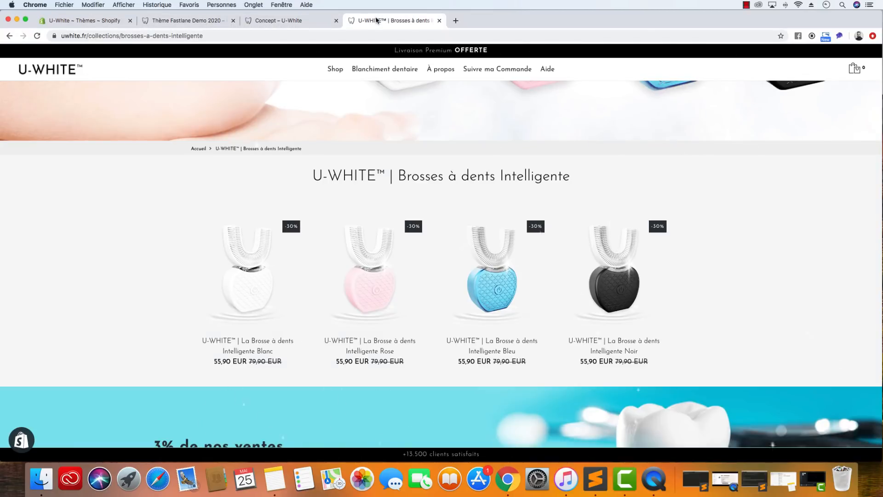
Step: Open the white smart toothbrush's product page, highlight its title, and return to the Fastlane Editor's product settings
left_click(261, 258)
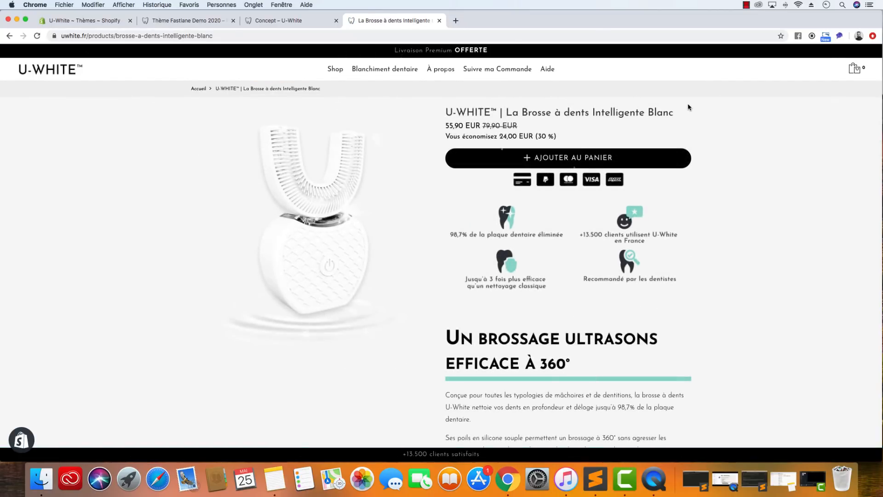
left_click_drag(683, 115, 440, 112)
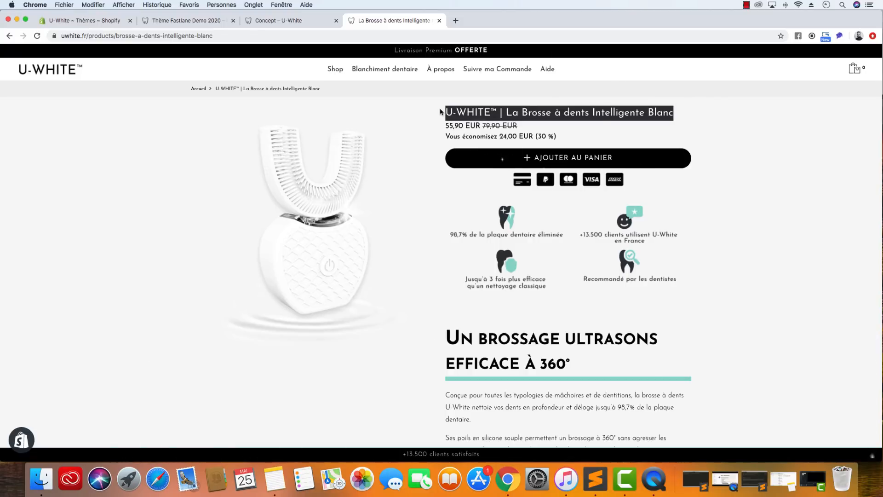
left_click(318, 22)
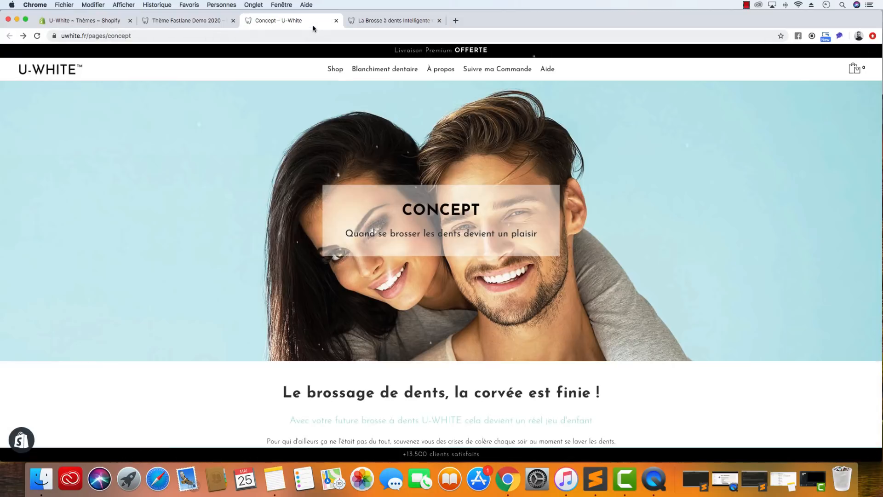
left_click(170, 21)
left_click(85, 20)
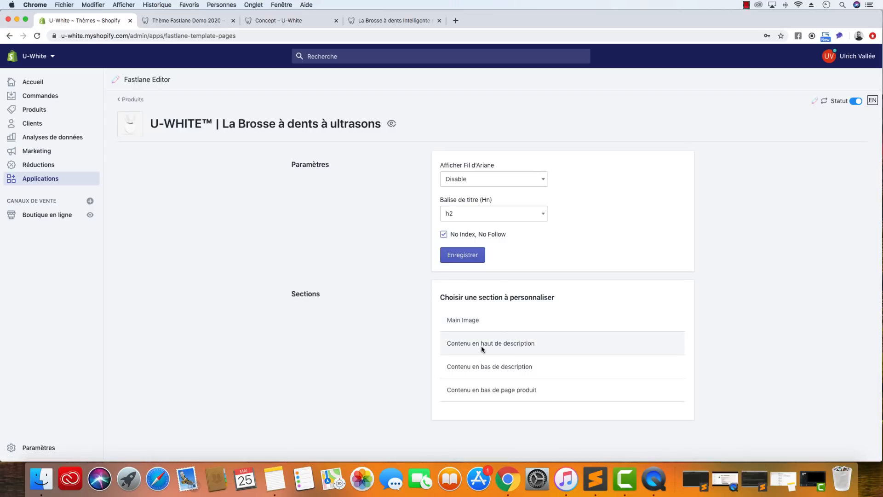
Step: Examine the end of the white toothbrush's product description and its related products, then return to the Fastlane Editor
left_click(391, 20)
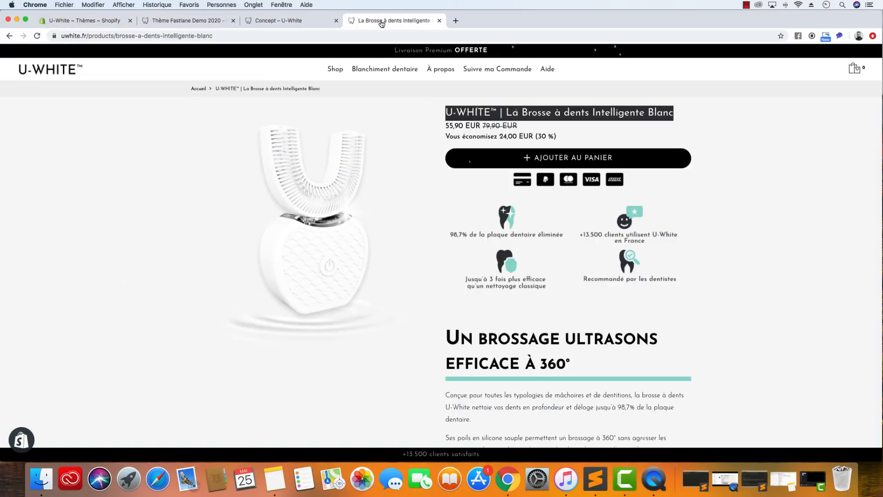
scroll(372, 276, "down", 5)
scroll(372, 276, "down", 10)
scroll(373, 275, "up", 4)
left_click_drag(446, 182, 623, 225)
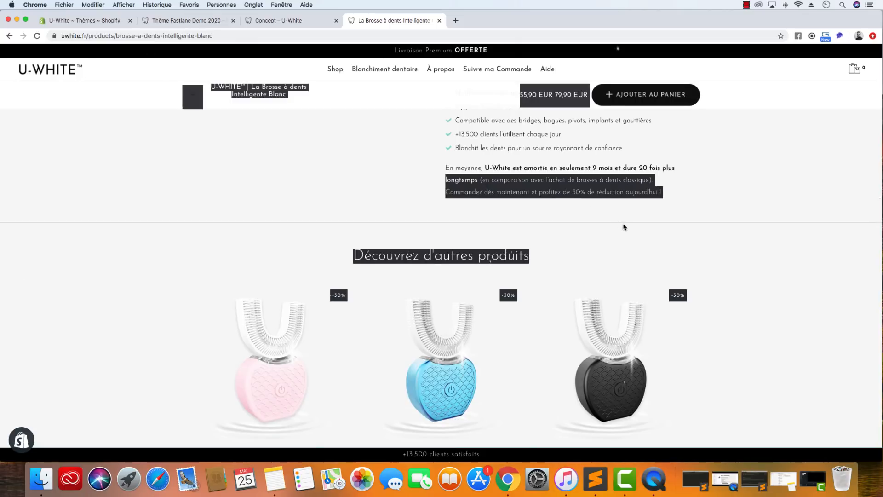
scroll(296, 311, "down", 3)
left_click(83, 20)
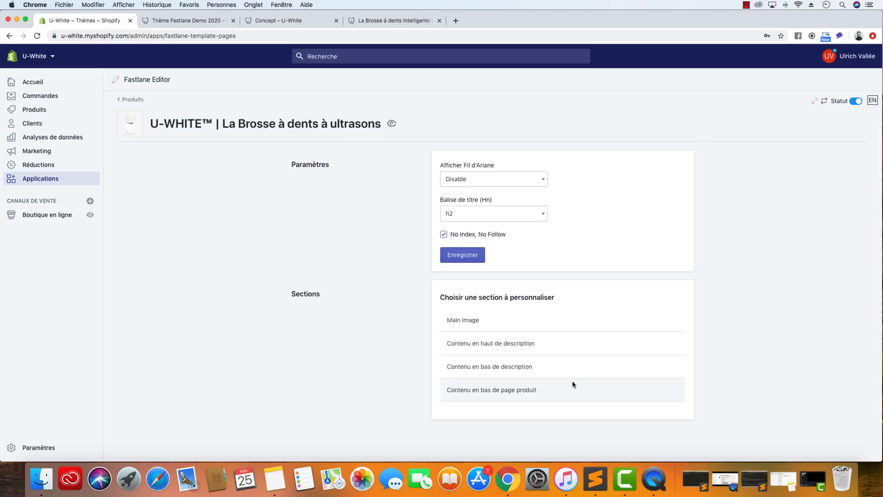
Step: Review the beginning of the white toothbrush's product page and go back to the product's section list in the Fastlane Editor
left_click(404, 20)
scroll(414, 396, "up", 5)
scroll(417, 392, "up", 5)
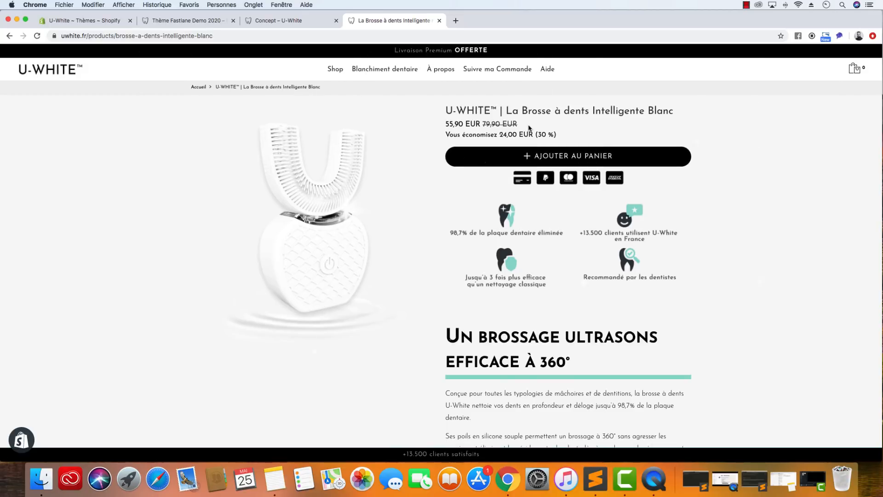
left_click(85, 26)
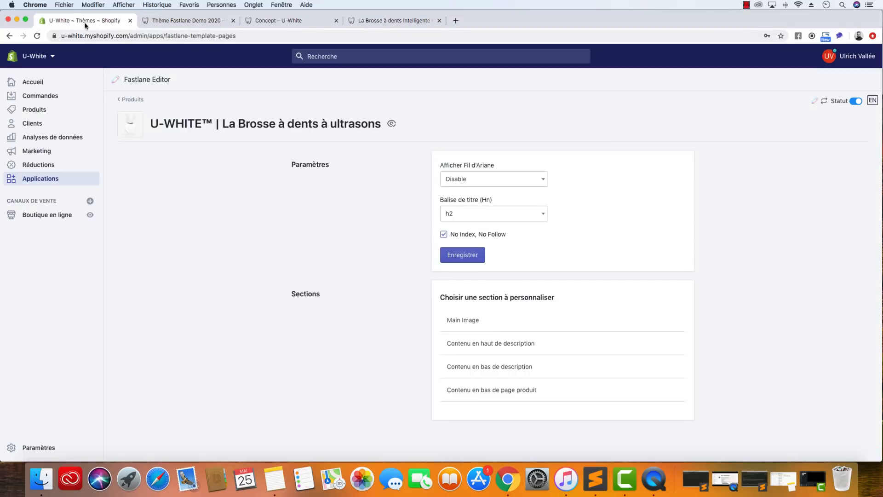
Step: Open the section "Contenu en haut de description" and bring up the text of the first row's first half-width column for editing
left_click(484, 347)
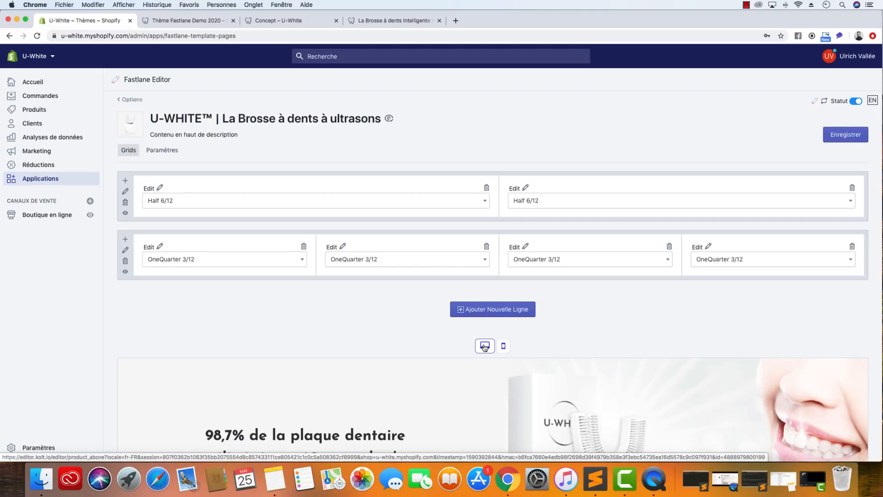
scroll(309, 314, "down", 3)
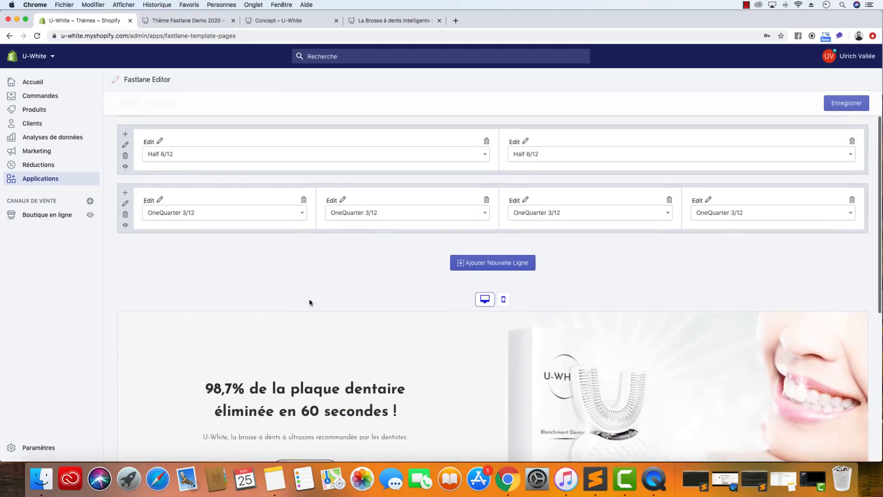
scroll(316, 312, "up", 3)
left_click(160, 188)
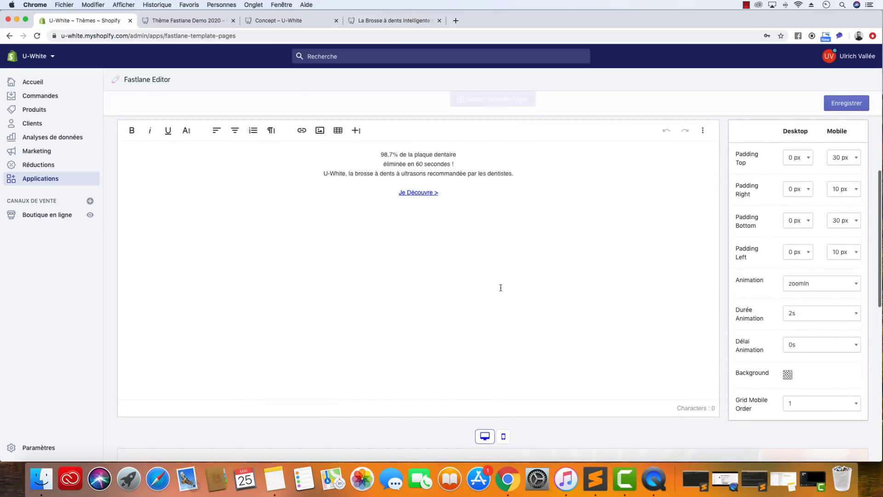
left_click_drag(769, 448, 745, 122)
left_click(414, 216)
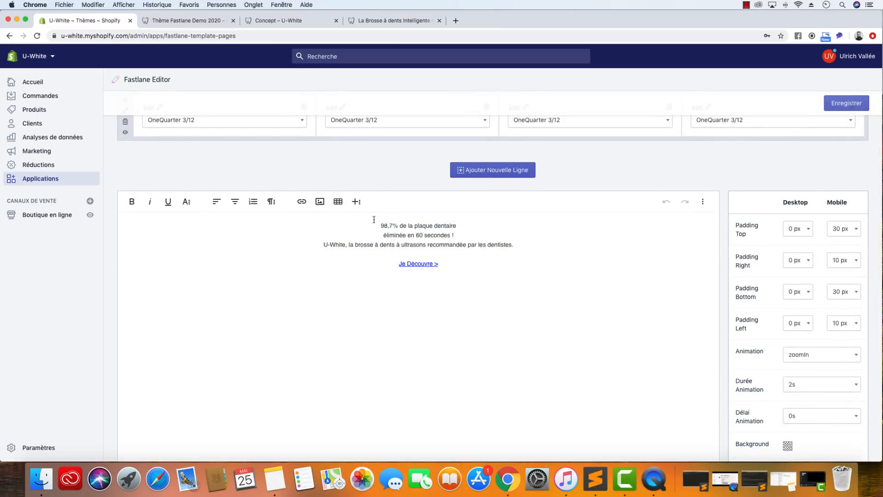
Step: View the section's template and button style settings, including the templates offered for loading
scroll(341, 225, "up", 5)
left_click(159, 150)
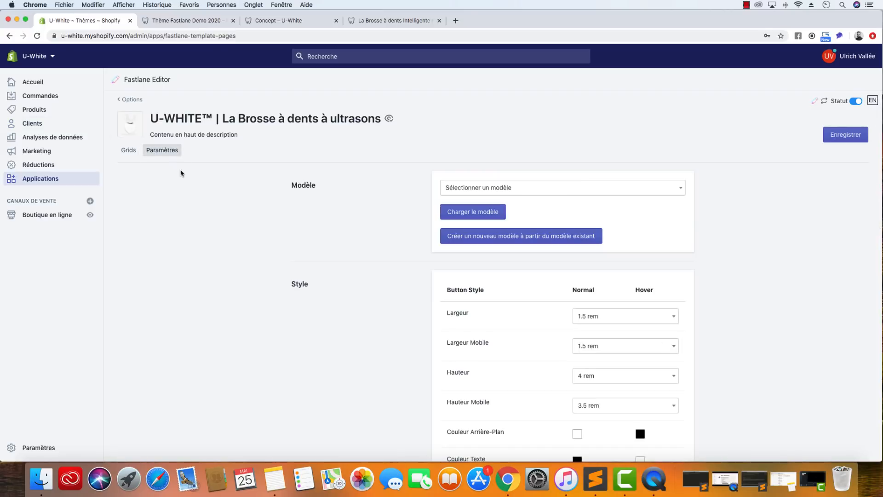
left_click(578, 188)
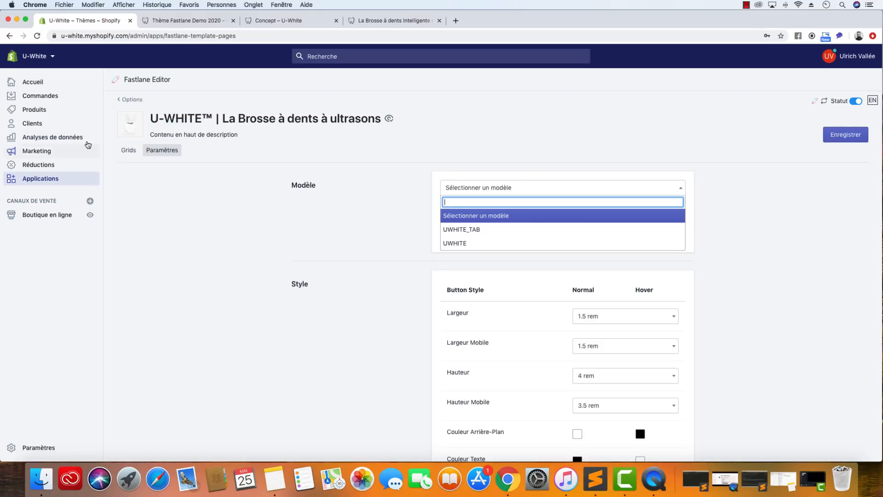
left_click(128, 150)
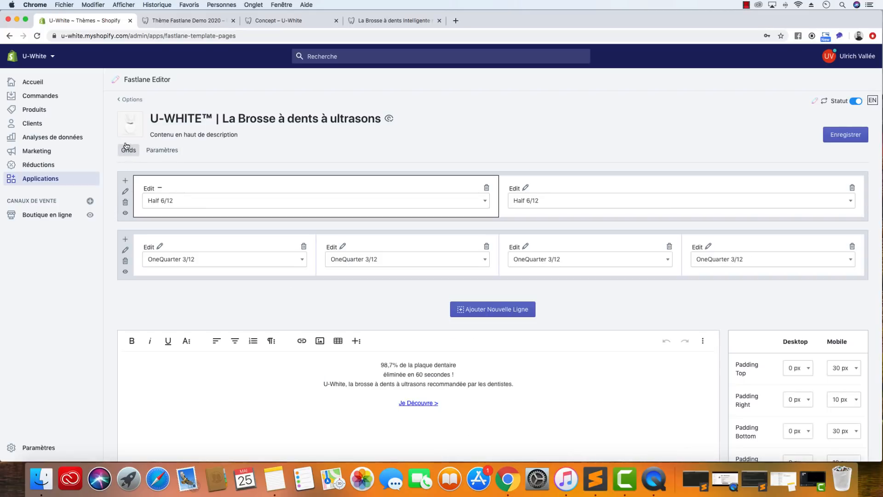
left_click(125, 271)
left_click(162, 152)
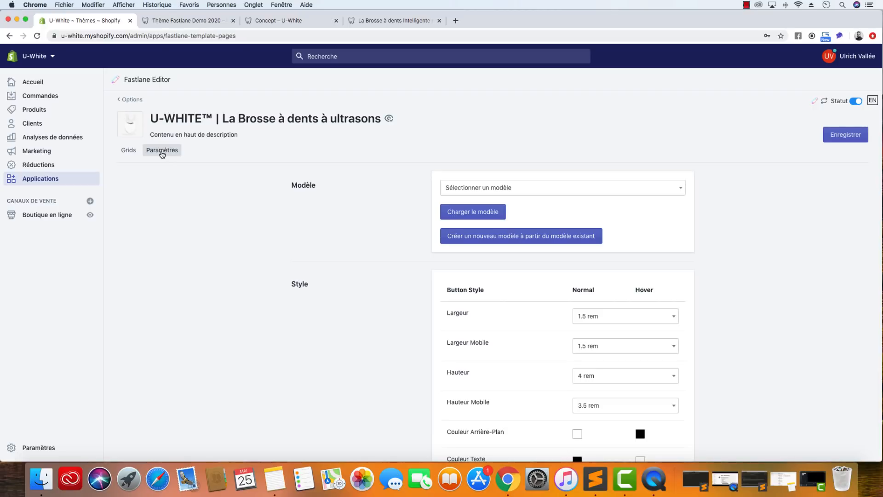
Step: Add a Full 12/12 column to the first grid row and delete it again
left_click(133, 152)
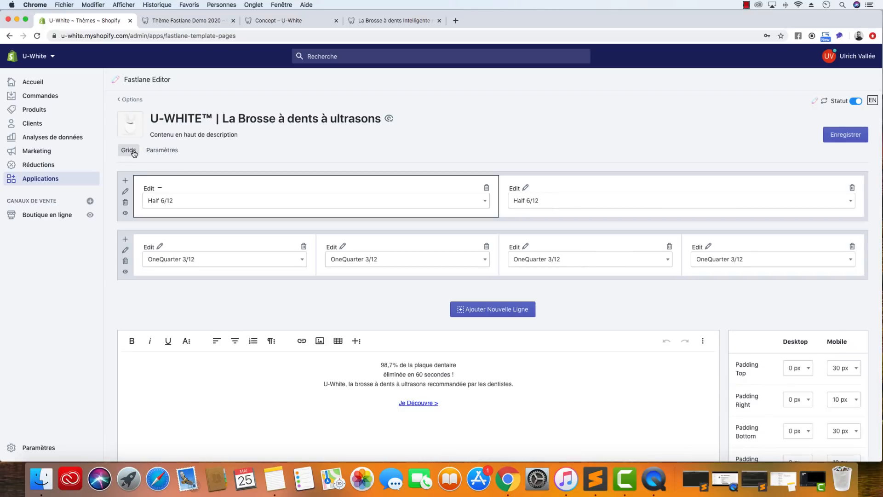
left_click(126, 181)
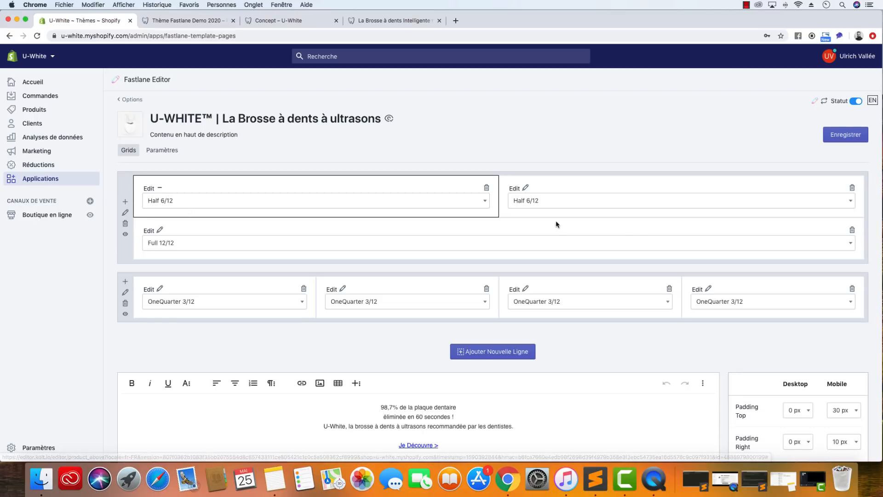
left_click(851, 230)
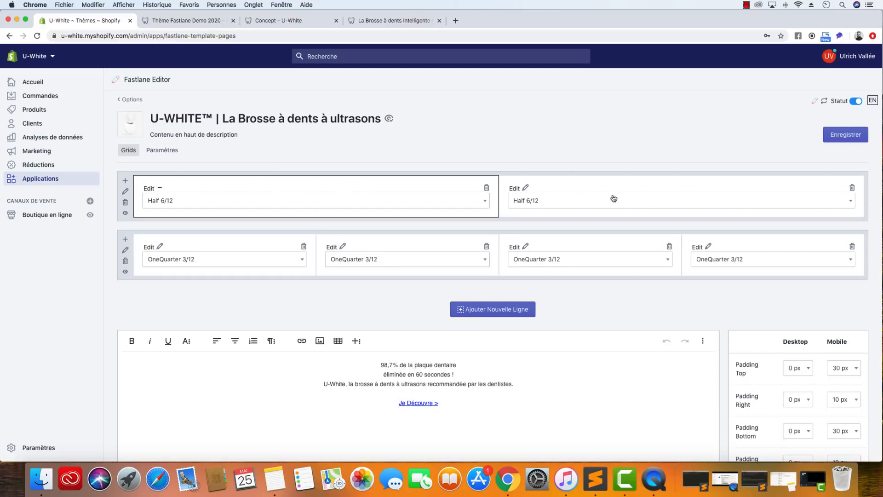
Step: Open the image content of the first row's second half-width column and view the section preview beneath it
left_click(524, 189)
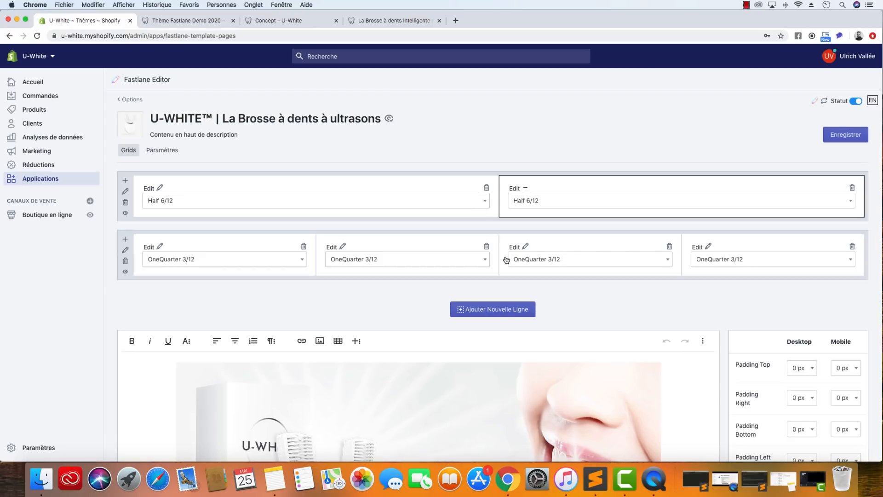
scroll(361, 257, "down", 5)
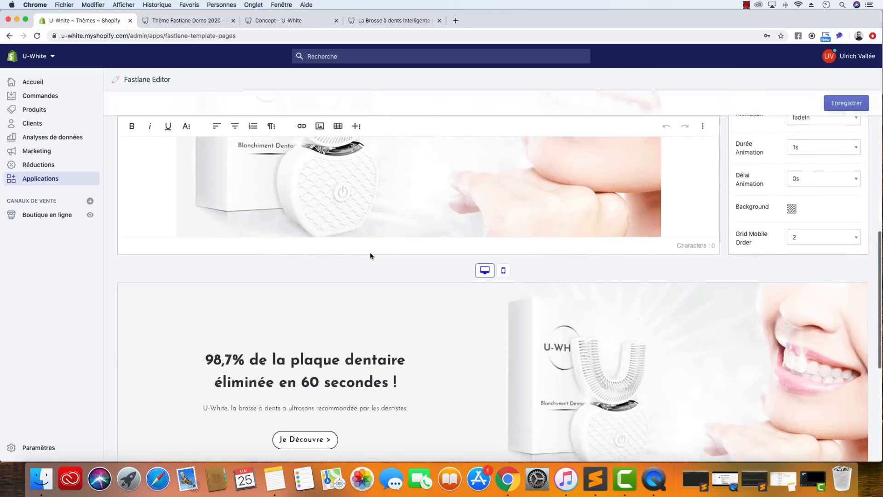
scroll(368, 256, "down", 1)
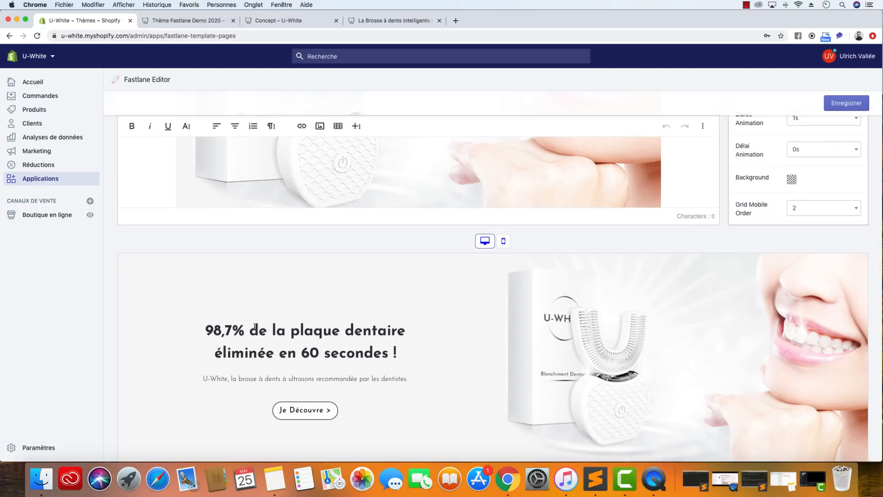
Step: Preview the section in its mobile layout, return to the desktop preview, and review the image column's padding and animation settings
left_click(505, 241)
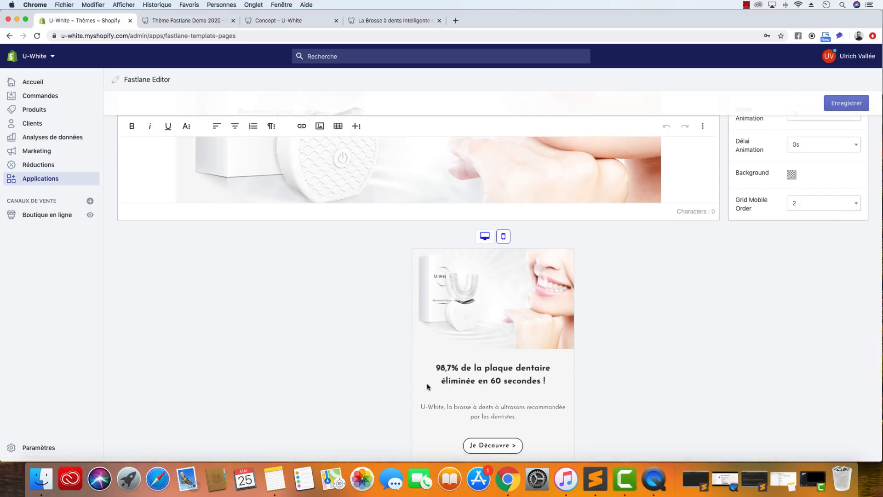
scroll(748, 342, "up", 2)
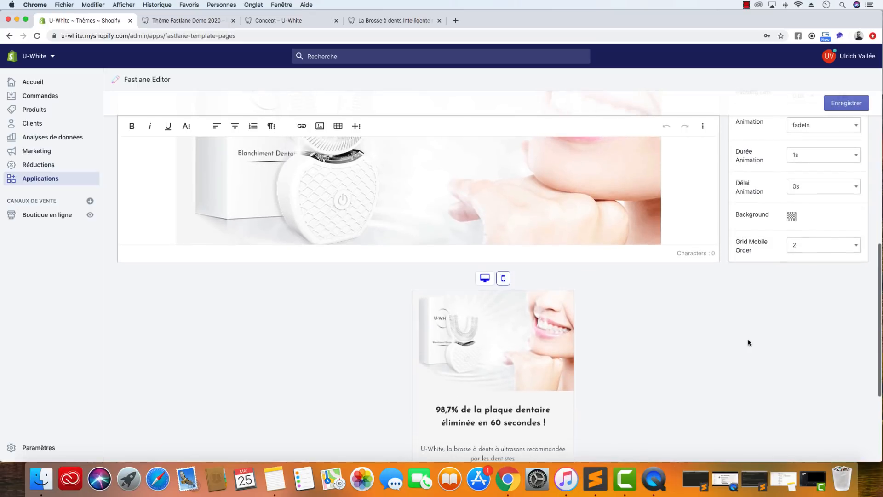
left_click(485, 278)
scroll(340, 320, "down", 5)
scroll(341, 319, "down", 3)
scroll(339, 316, "up", 10)
scroll(668, 305, "down", 2)
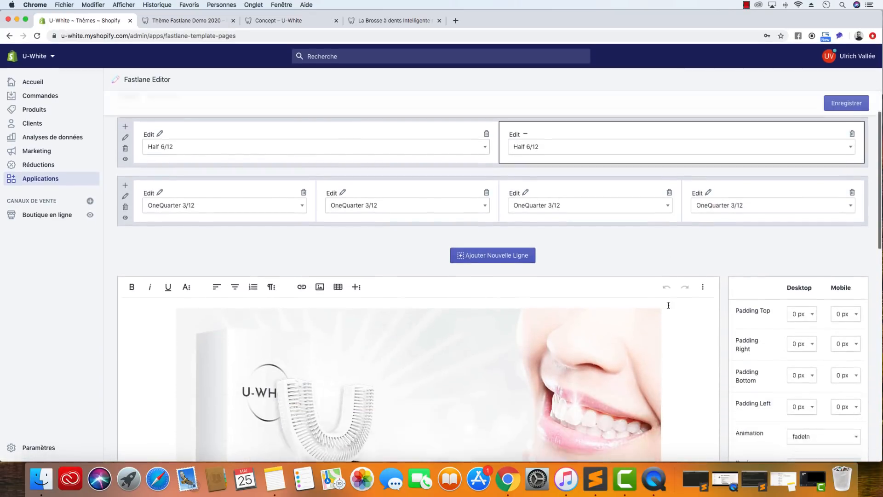
scroll(668, 305, "down", 4)
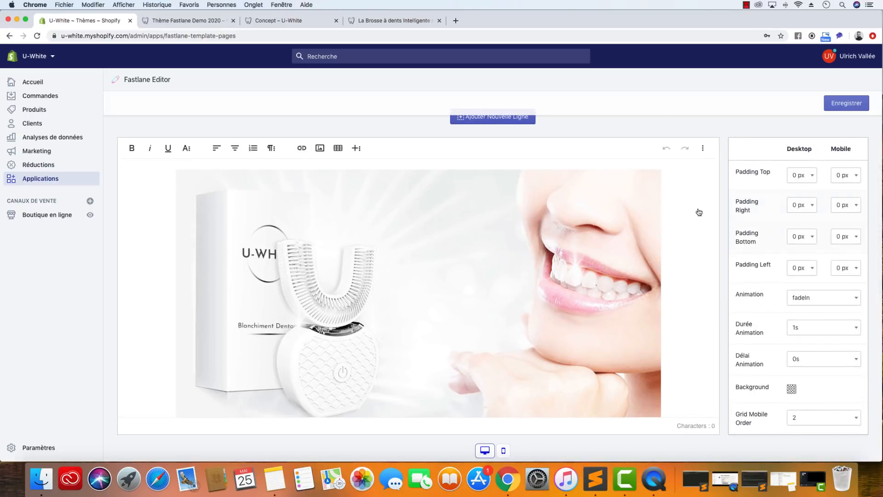
Step: Open the first grid row's settings and examine its width, background, mobile order, padding and border options
scroll(256, 300, "up", 5)
scroll(126, 194, "down", 1)
left_click(127, 194)
scroll(473, 309, "down", 3)
scroll(472, 308, "up", 3)
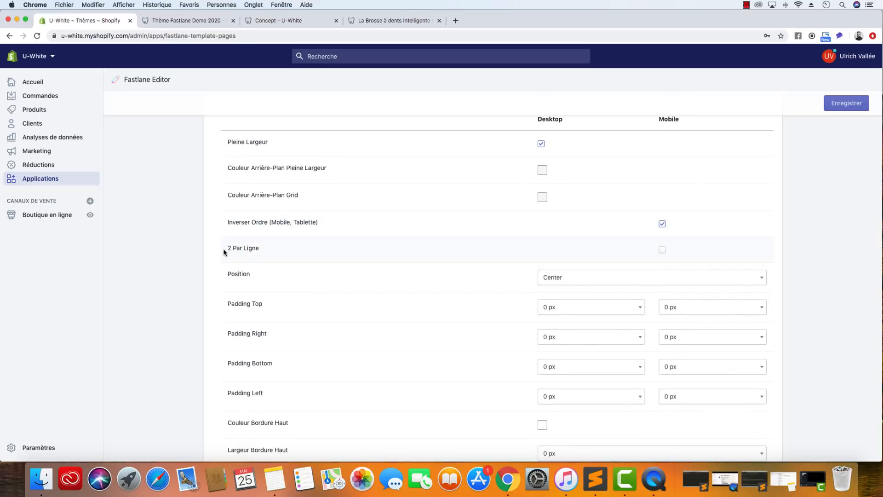
scroll(236, 289, "down", 5)
scroll(236, 286, "up", 2)
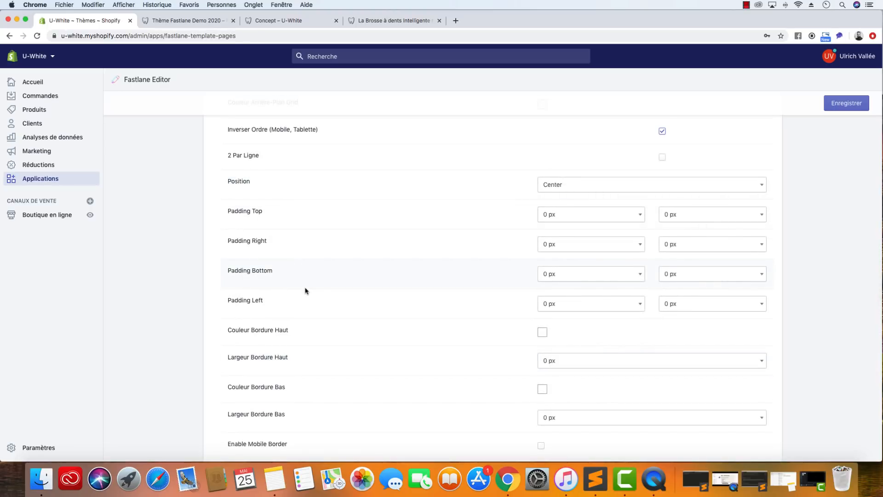
scroll(305, 291, "up", 15)
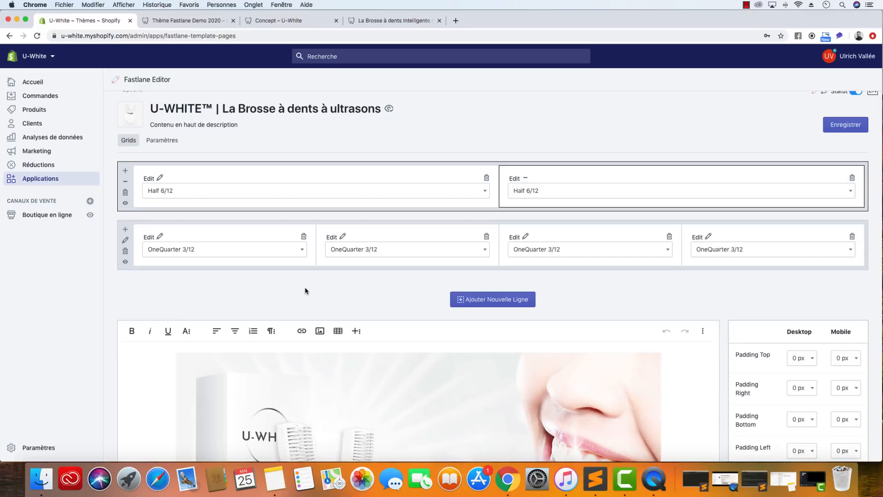
scroll(305, 290, "down", 5)
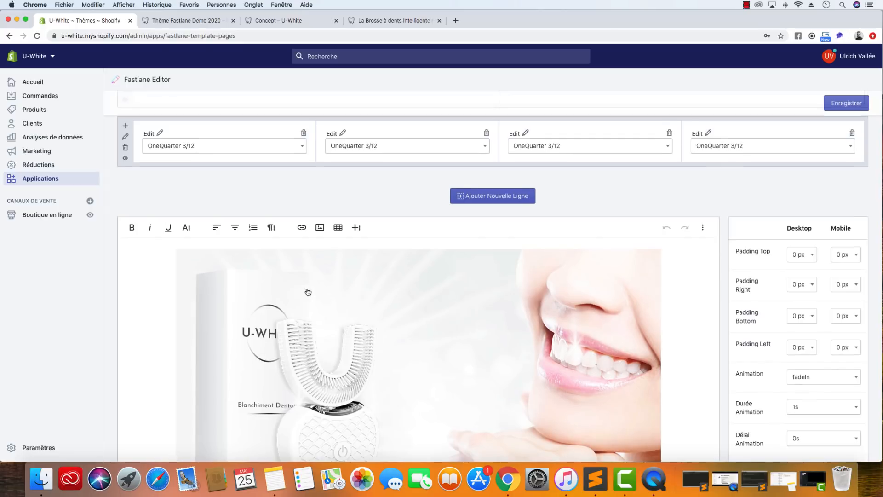
scroll(306, 291, "up", 5)
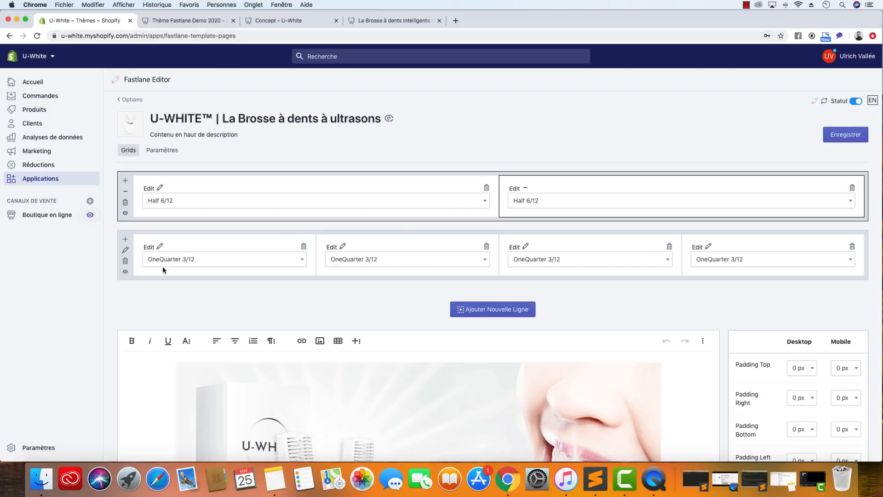
Step: Reload the storefront's home page and look at its banner, benefit icons and pink toothbrush block
left_click(180, 20)
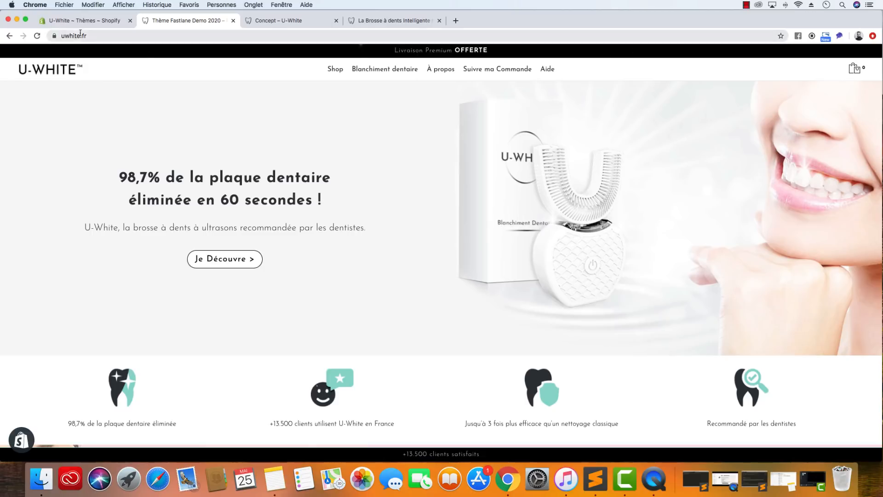
left_click(40, 36)
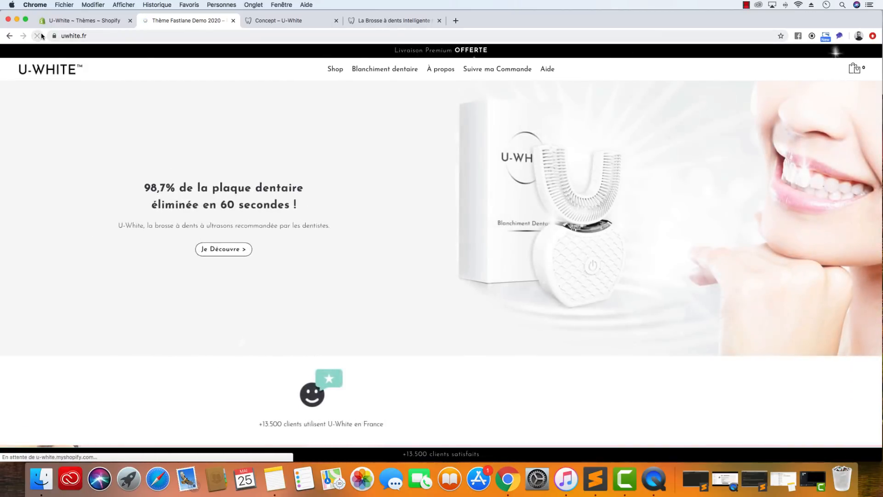
scroll(317, 357, "down", 5)
scroll(317, 357, "down", 1)
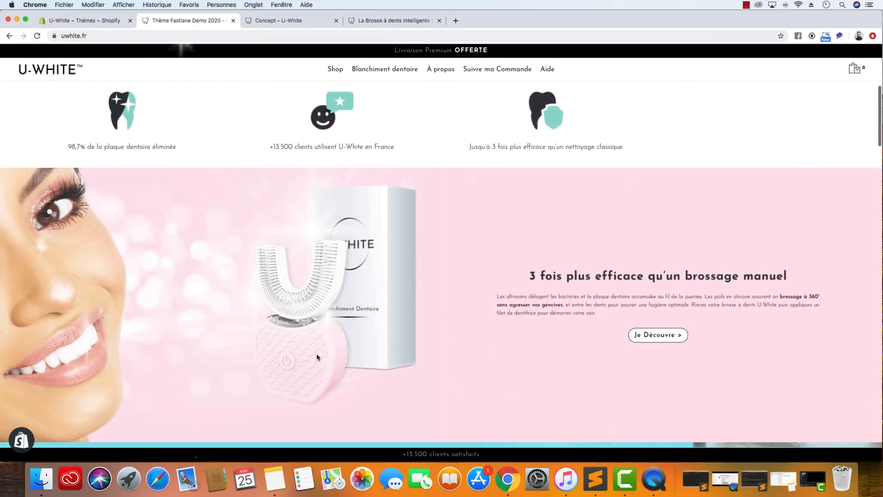
Step: Return from the storefront home page to the Fastlane Editor and view its list of saved templates (Modèles)
scroll(316, 357, "up", 2)
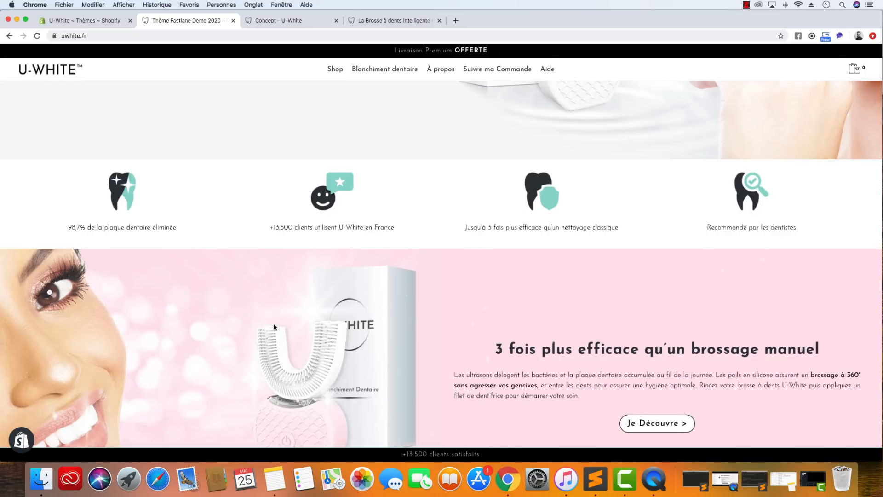
scroll(275, 313, "up", 4)
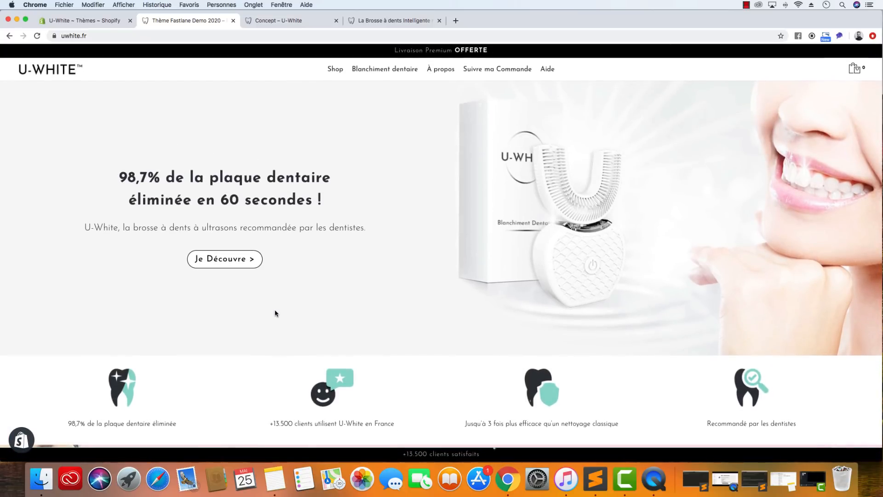
left_click(102, 22)
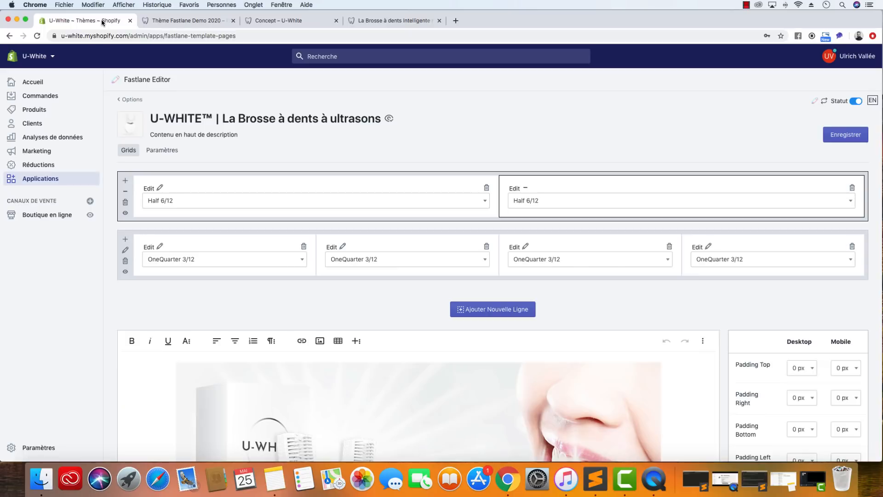
left_click(131, 99)
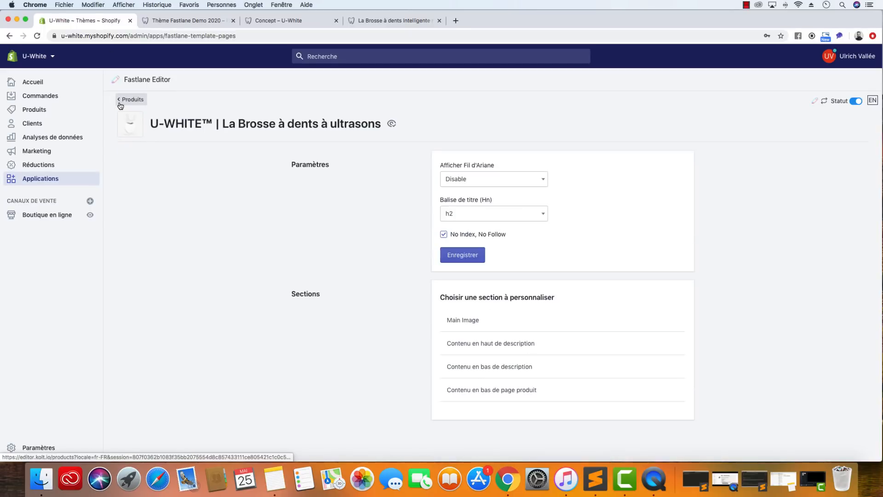
left_click(128, 99)
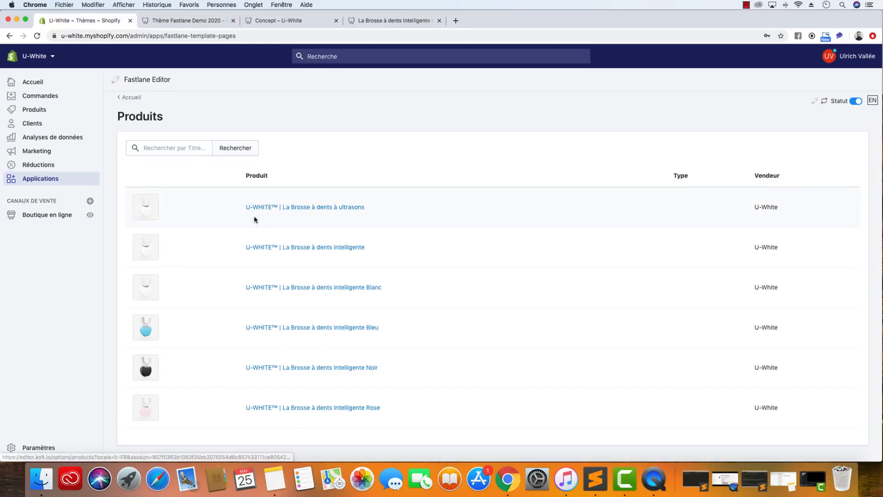
left_click(125, 98)
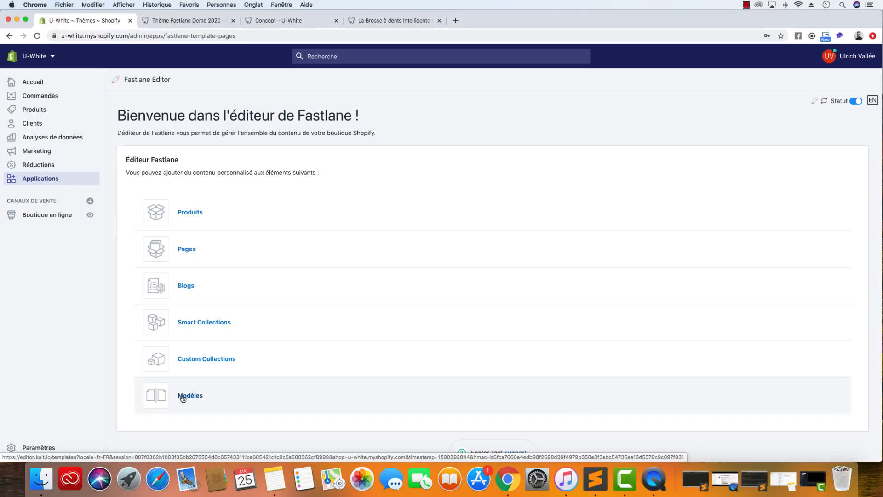
left_click(183, 398)
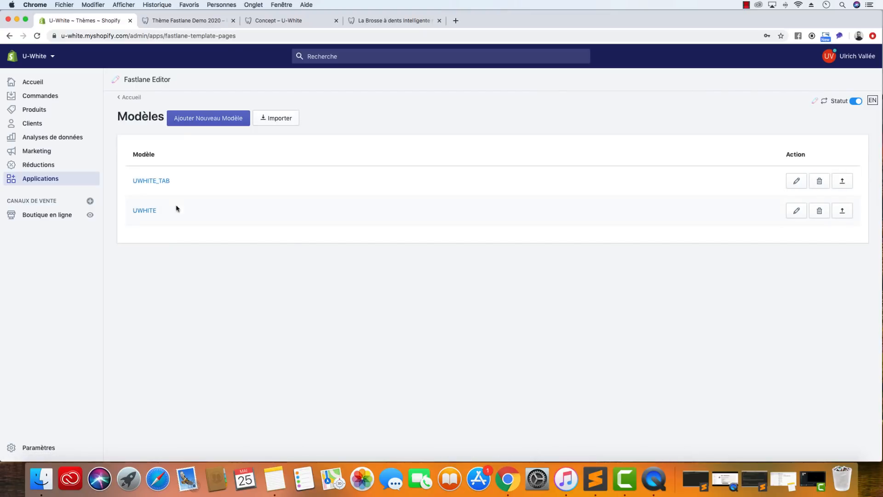
Step: In the storefront, view the shop collection and open the product page of the white smart toothbrush
left_click(280, 21)
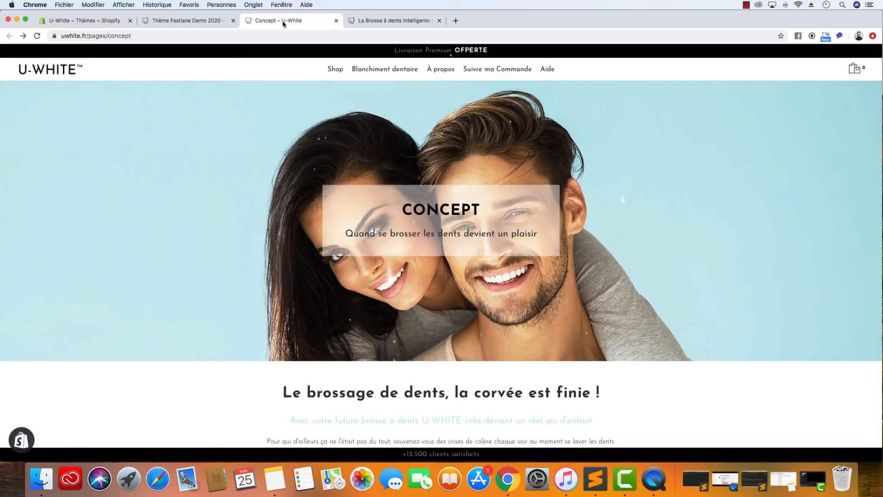
left_click(336, 70)
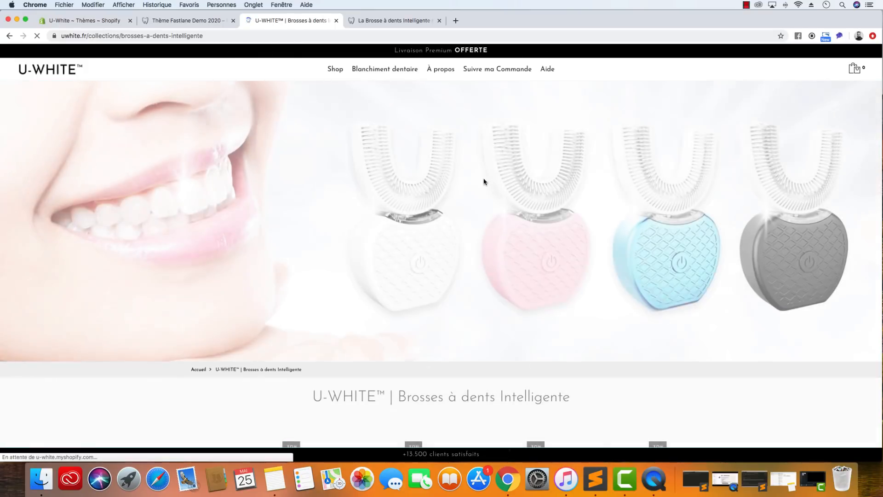
scroll(309, 252, "down", 3)
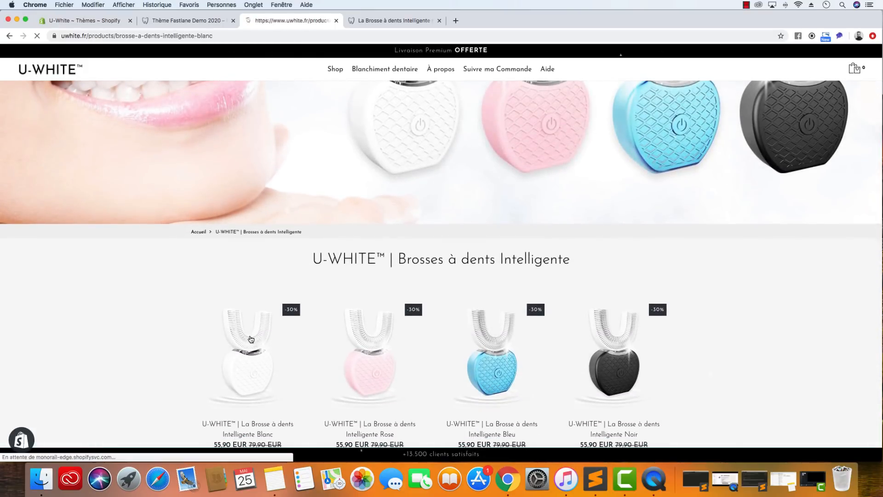
left_click(251, 339)
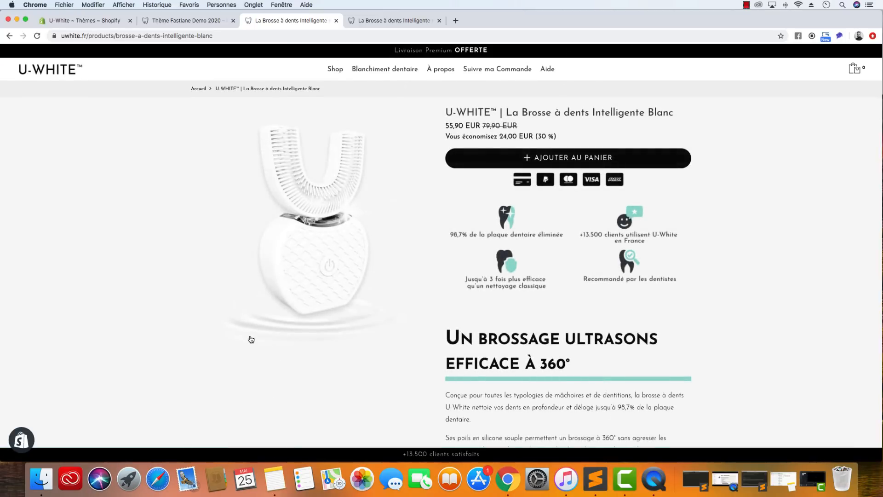
Step: Go back to the ultrasonic toothbrush's product page in the other storefront tab and open the shop collection from it
key("ctrl+Tab")
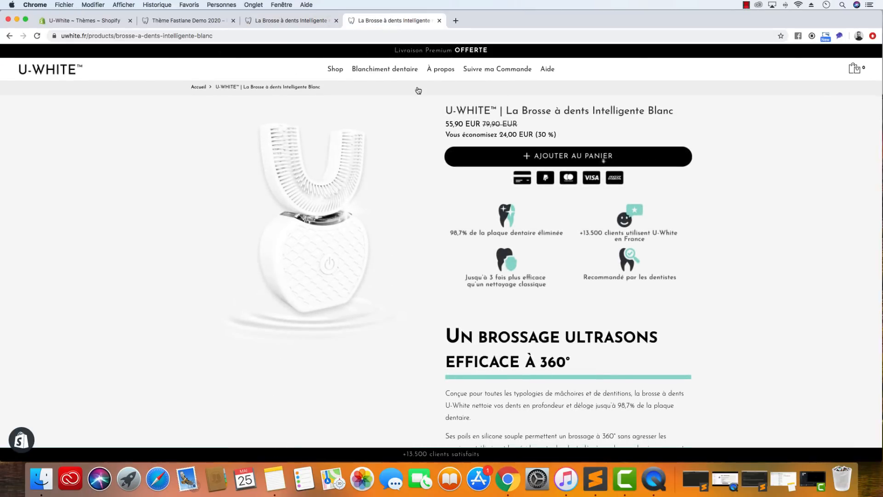
left_click(9, 36)
left_click(9, 36)
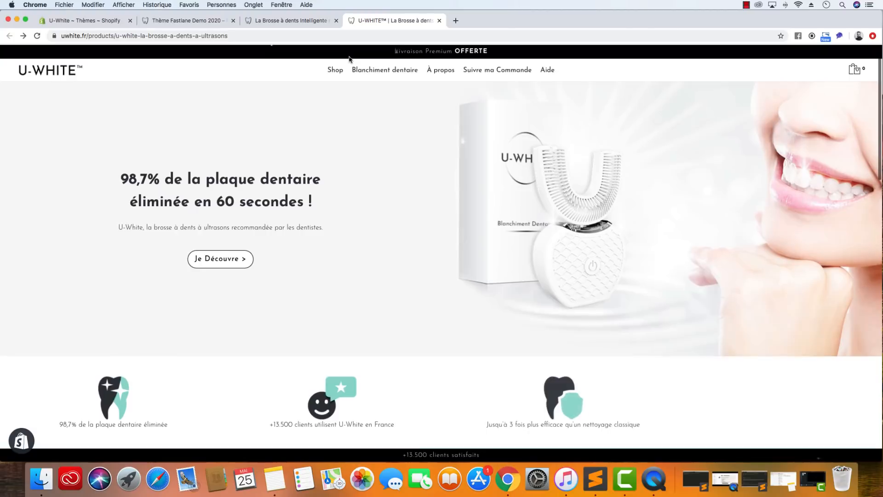
left_click(335, 68)
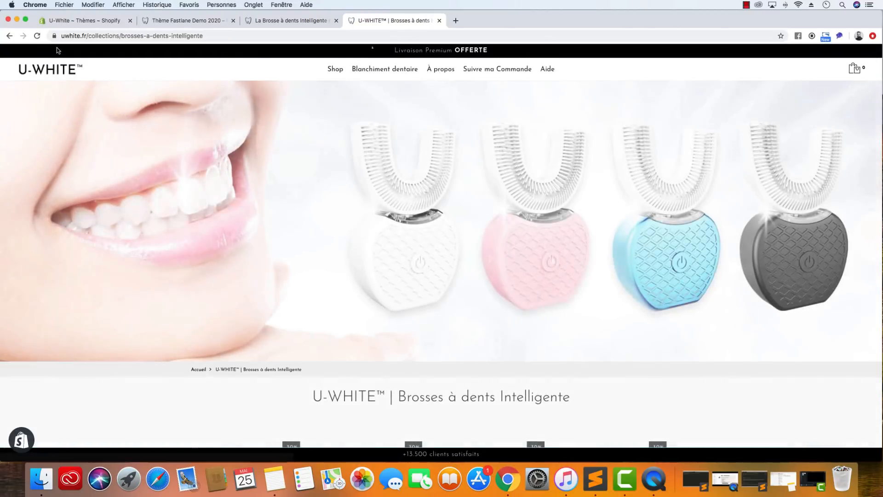
Step: Return to the Fastlane Editor, view the Custom Collections list and go back to the editor's home page
left_click(72, 25)
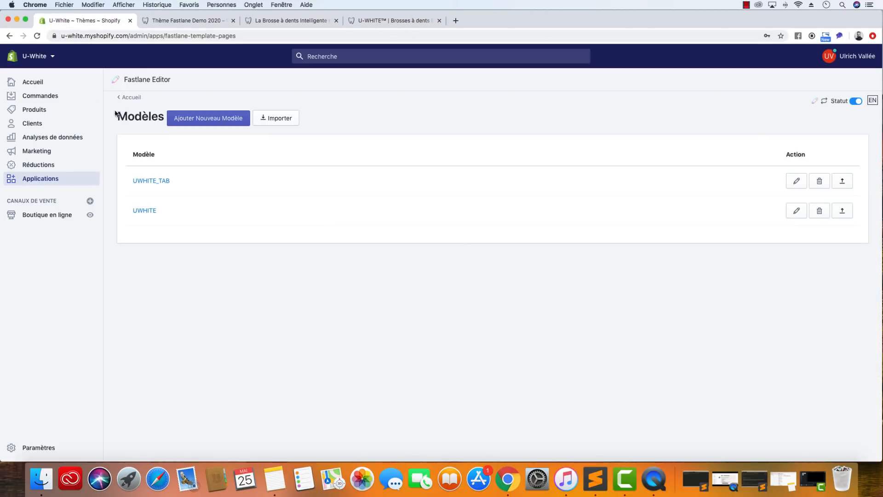
left_click(124, 97)
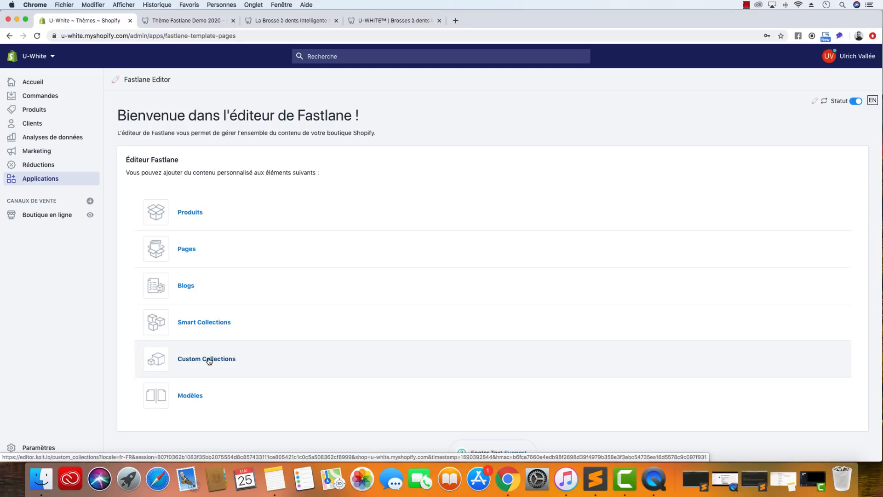
left_click(194, 359)
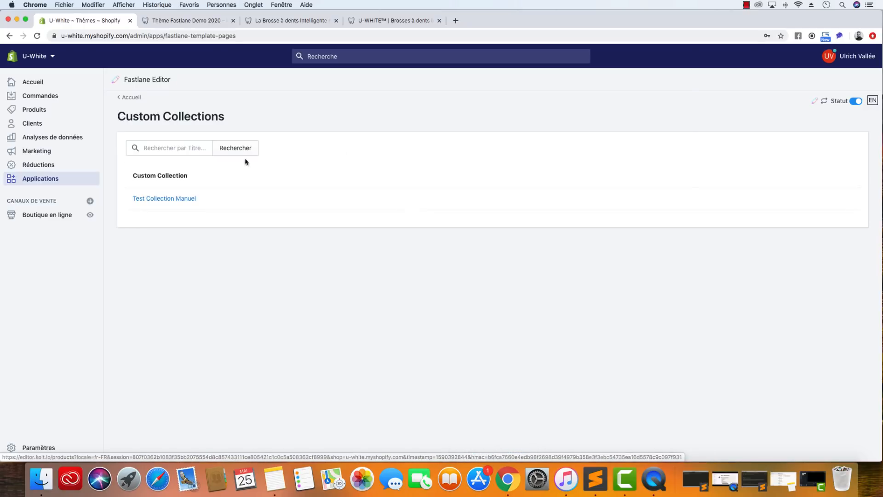
left_click(131, 97)
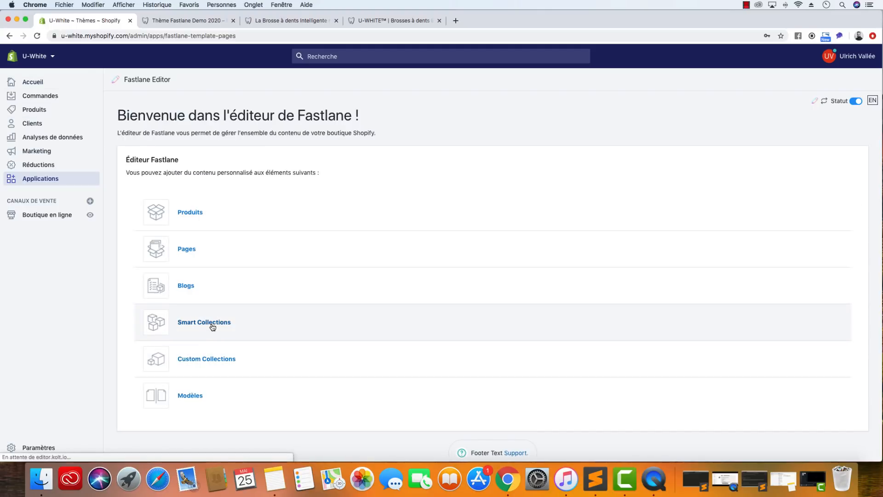
Step: Open the "Contenu en haut de description" section for the products of the smart collection "U-WHITE™ | Brosses à dents Intelligente"
left_click(222, 323)
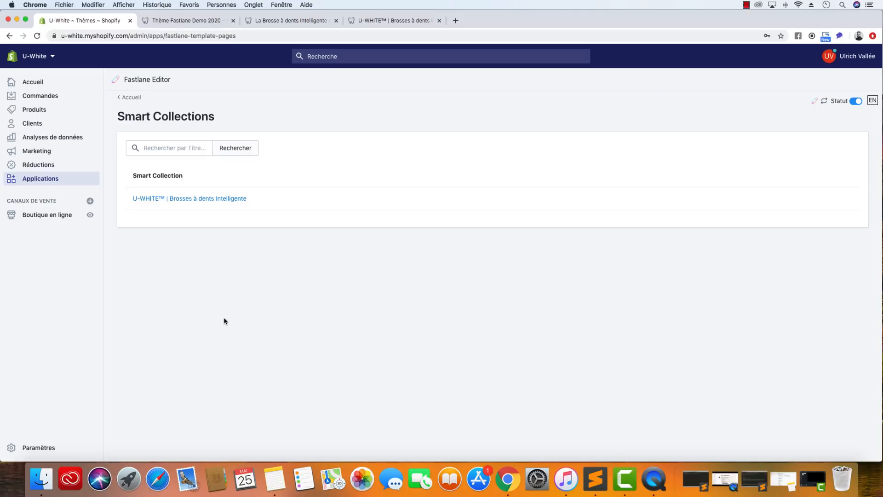
left_click(217, 199)
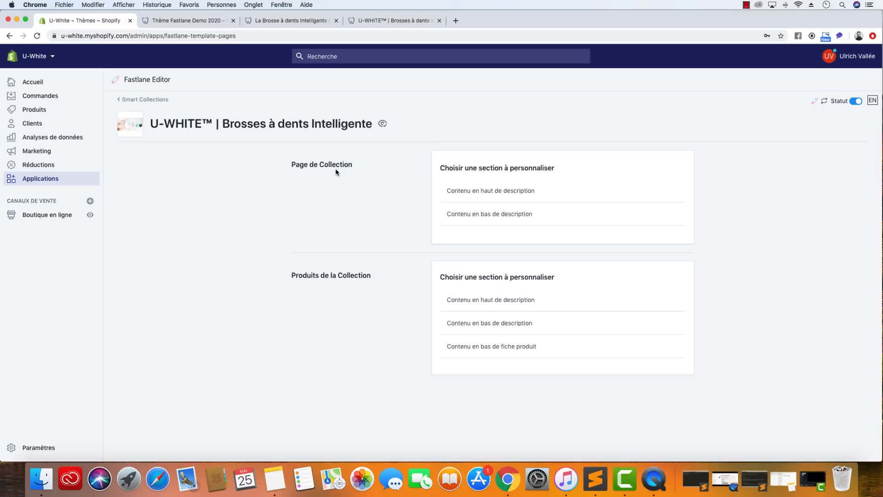
left_click(493, 302)
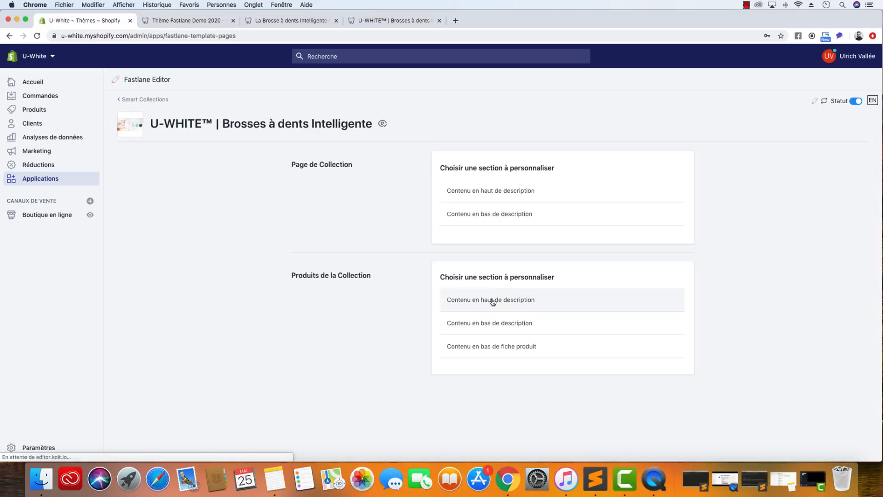
Step: Load the UWHITE template into the collection products' section, accepting the replacement of existing content, and save the section
left_click(178, 149)
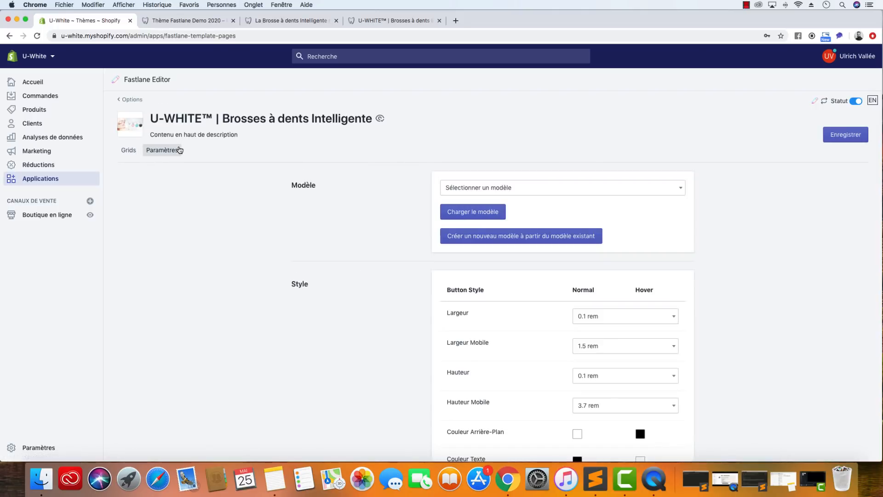
left_click(515, 189)
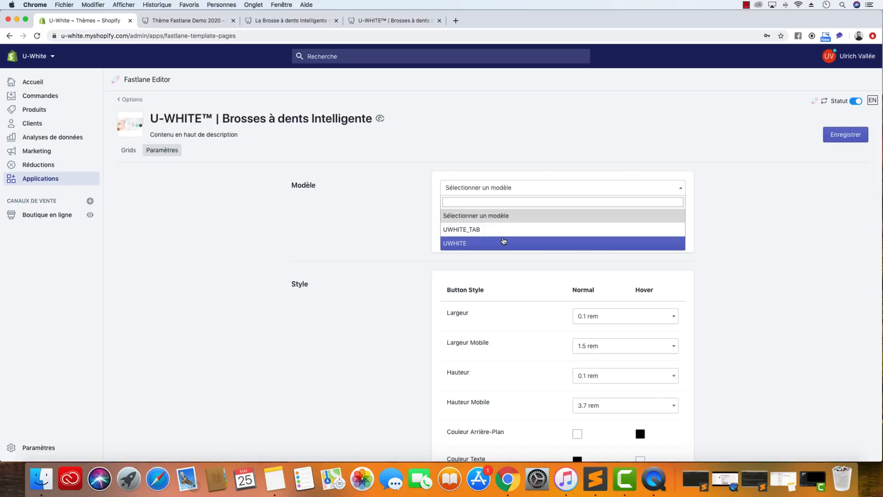
left_click(504, 241)
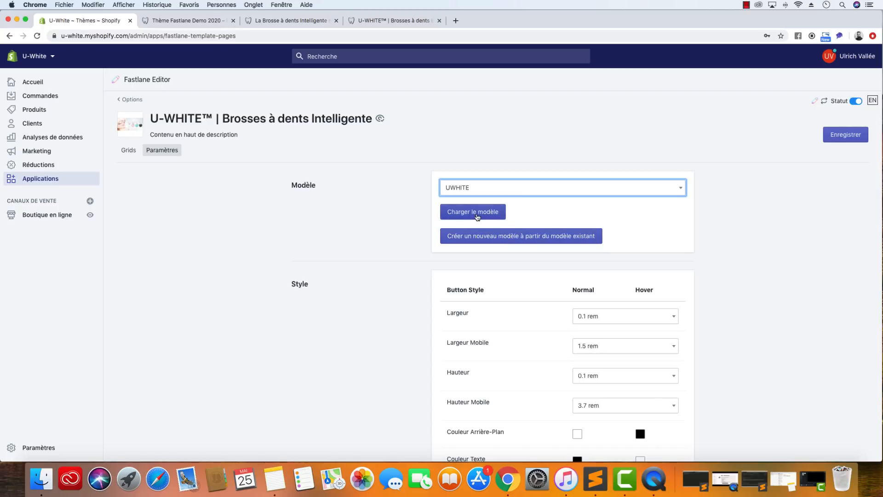
left_click(477, 216)
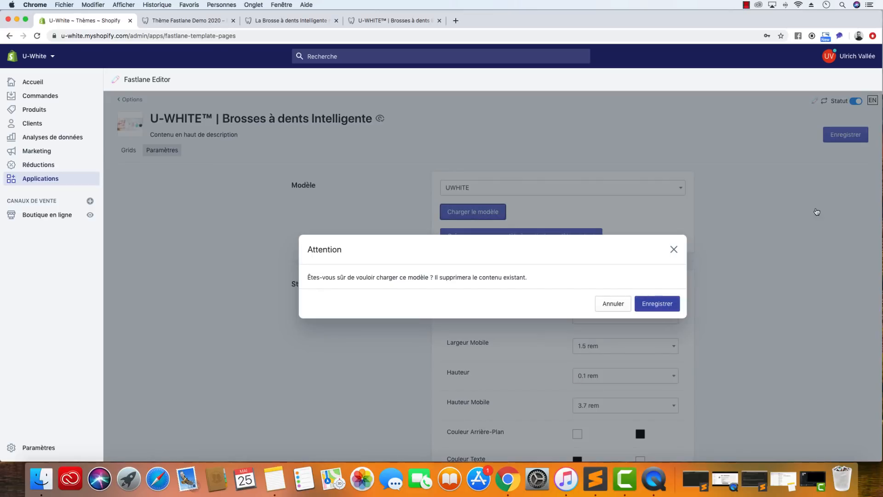
left_click(657, 303)
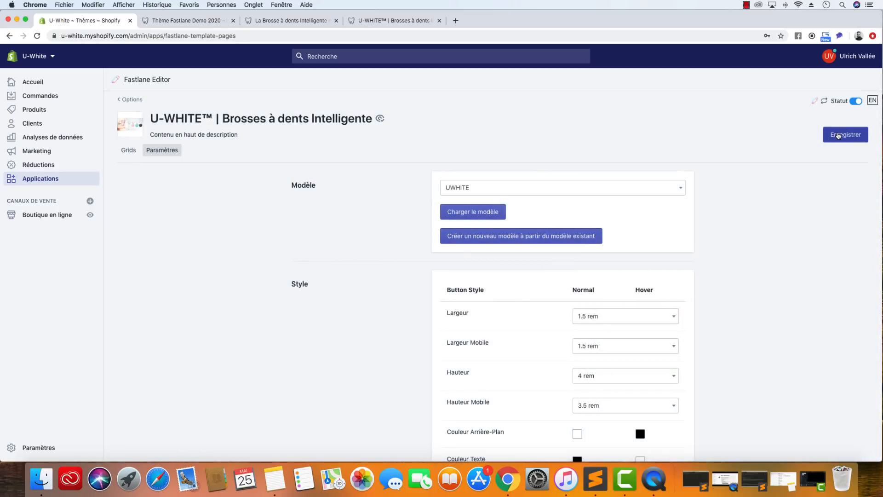
left_click(839, 136)
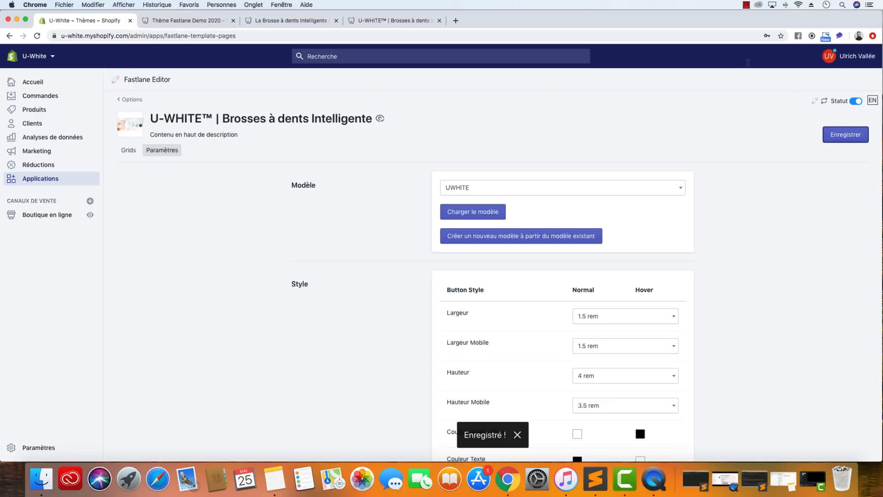
Step: Switch to the storefront product page of the white smart toothbrush
left_click(193, 21)
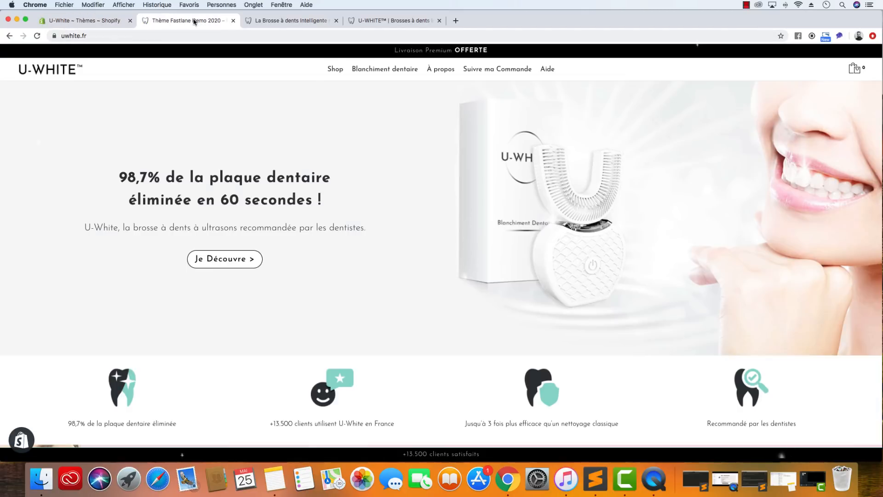
left_click(297, 21)
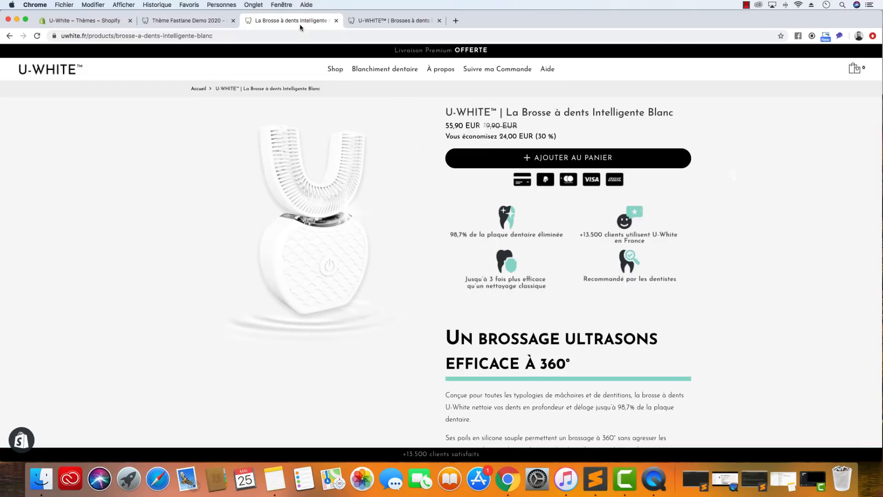
left_click(872, 36)
mouse_move(760, 197)
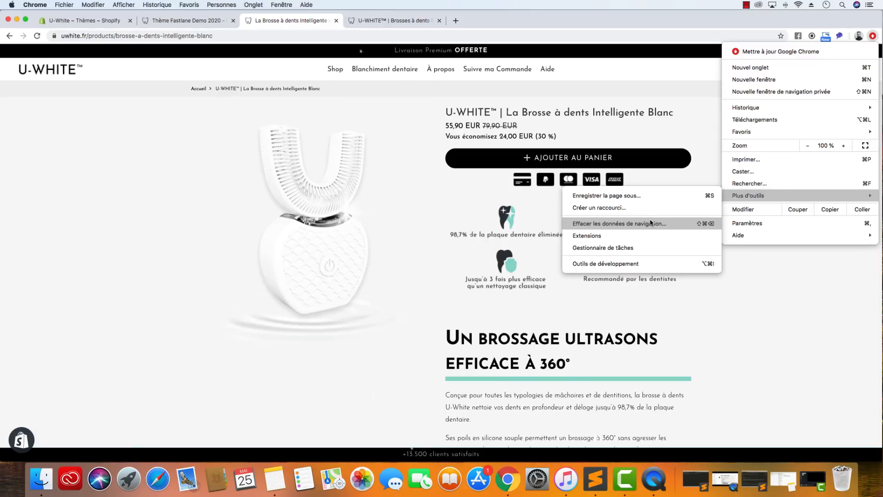
left_click(150, 159)
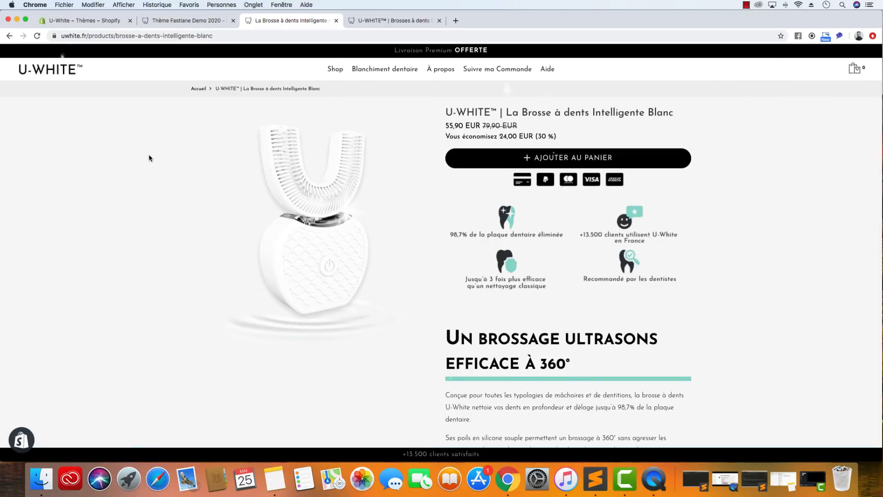
Step: Reload the white toothbrush's product page and examine the template's banner and benefit icons above the product details
left_click(37, 37)
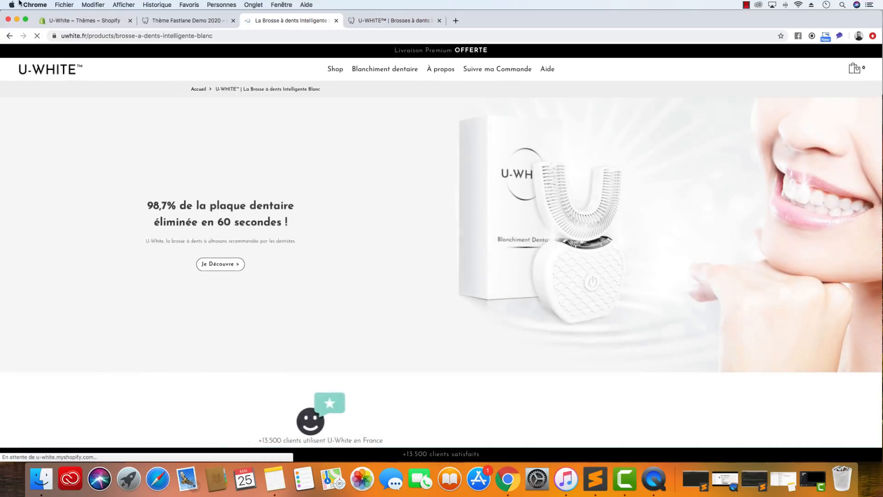
left_click(35, 41)
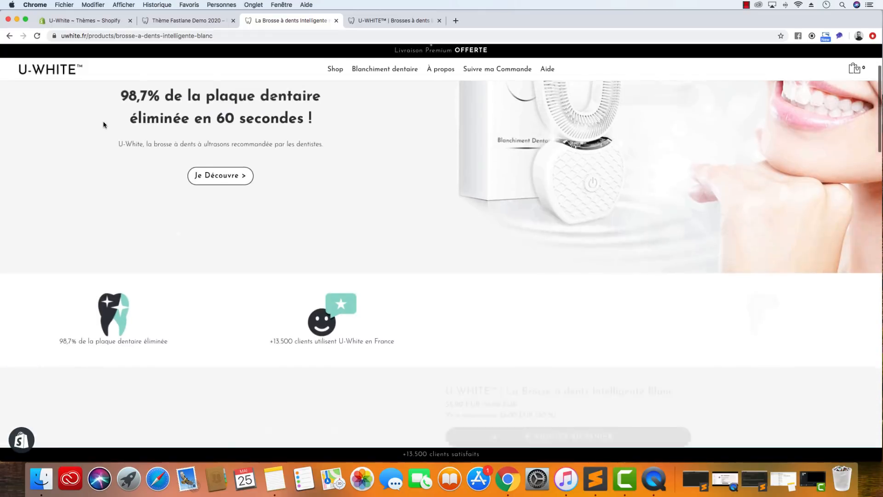
scroll(207, 87, "down", 5)
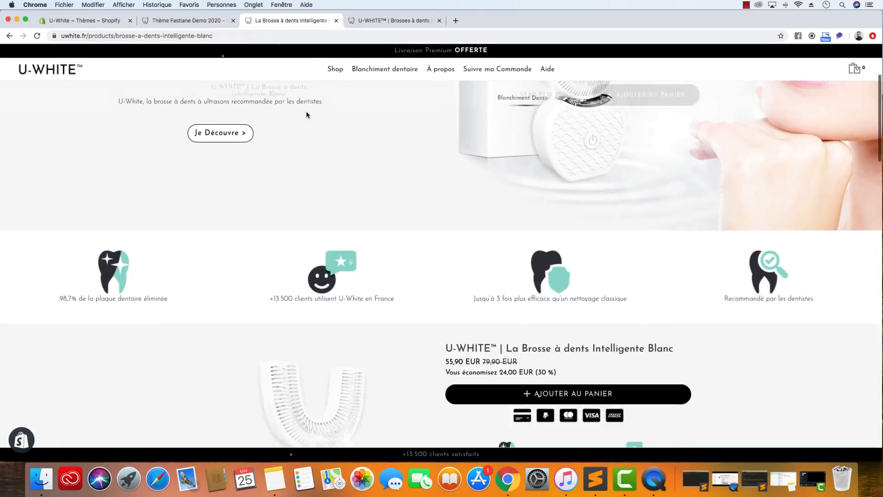
scroll(203, 92, "up", 5)
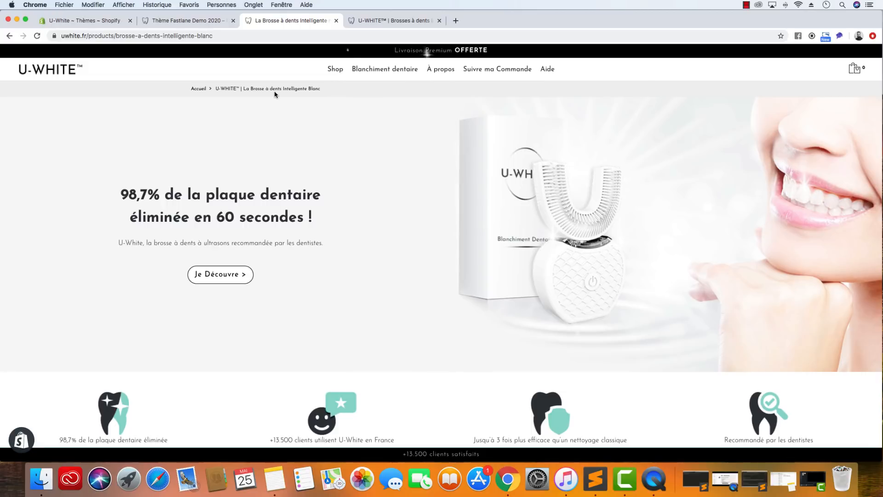
Step: Switch back to the Fastlane Editor, view the collection section's grids, and return to the editor's home page
key("super+1")
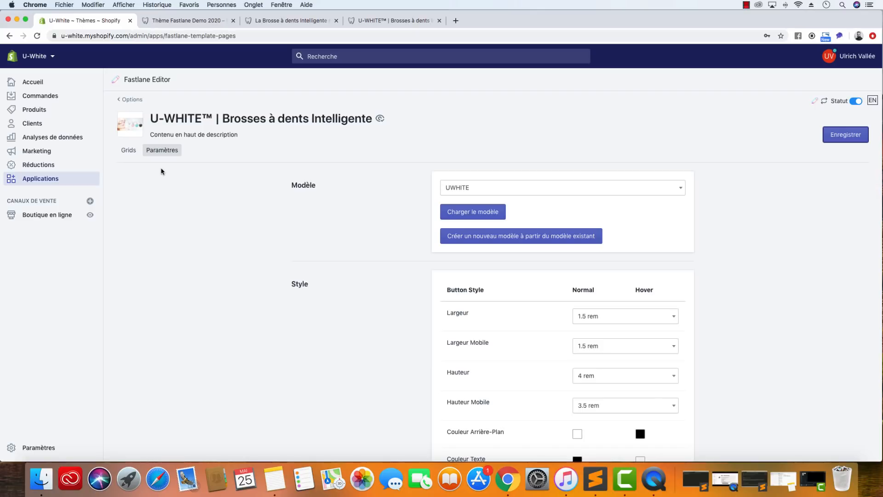
left_click(128, 150)
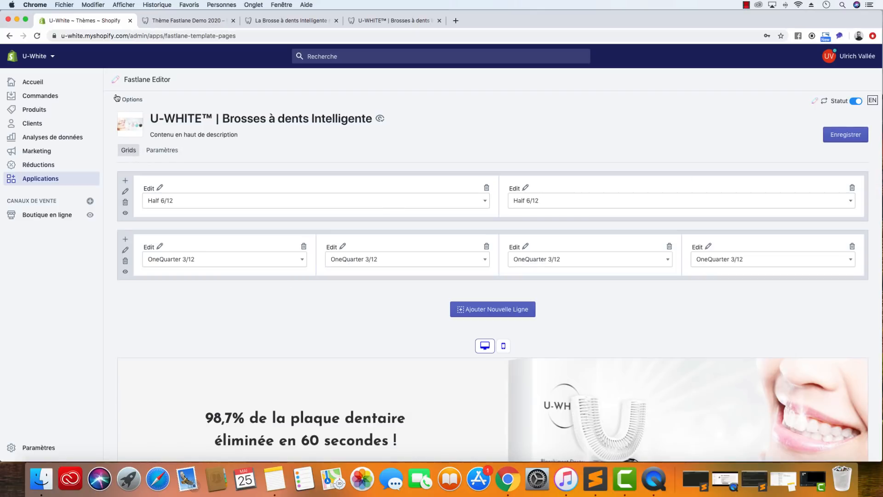
left_click(125, 100)
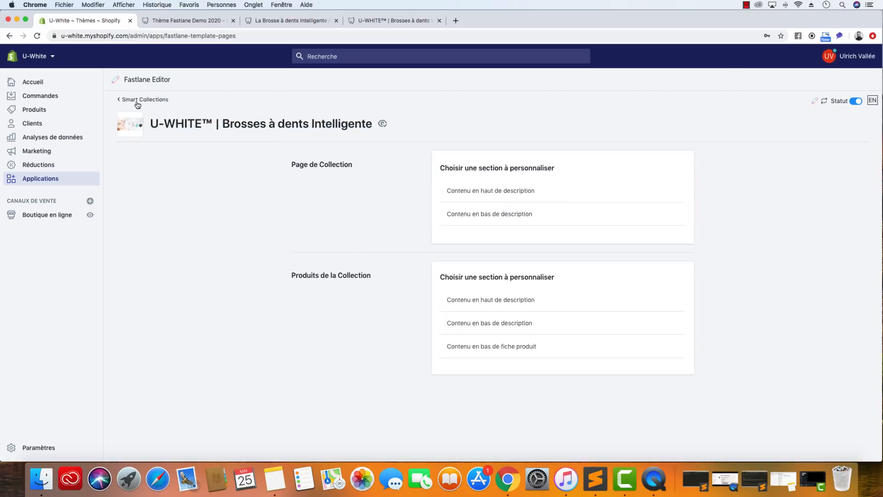
left_click(137, 101)
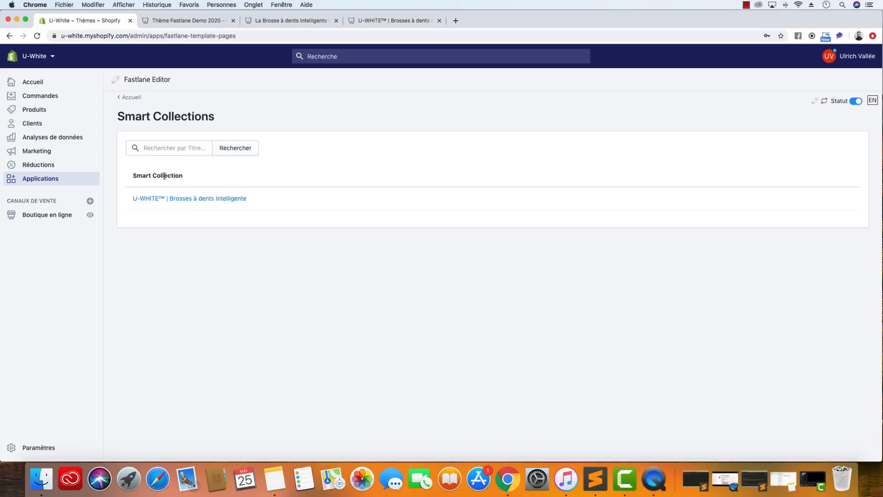
left_click(131, 96)
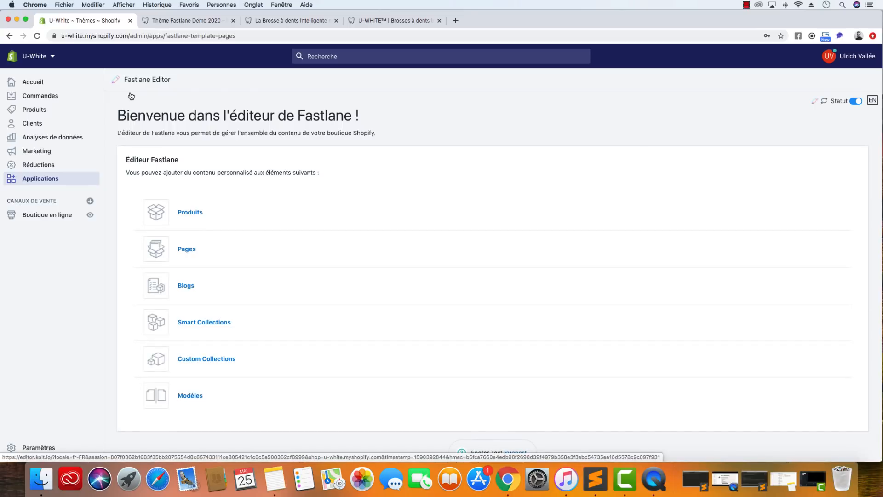
Step: Examine the list of products available for custom content and return to the editor's home page
left_click(194, 216)
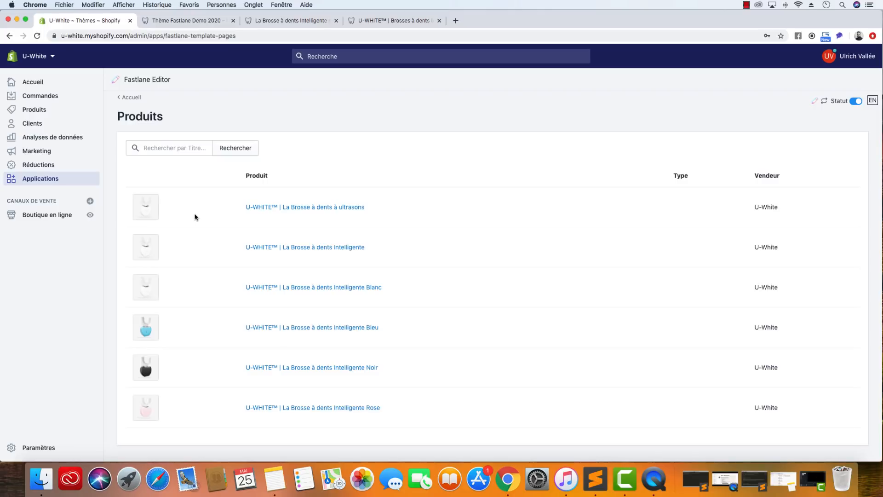
left_click(130, 98)
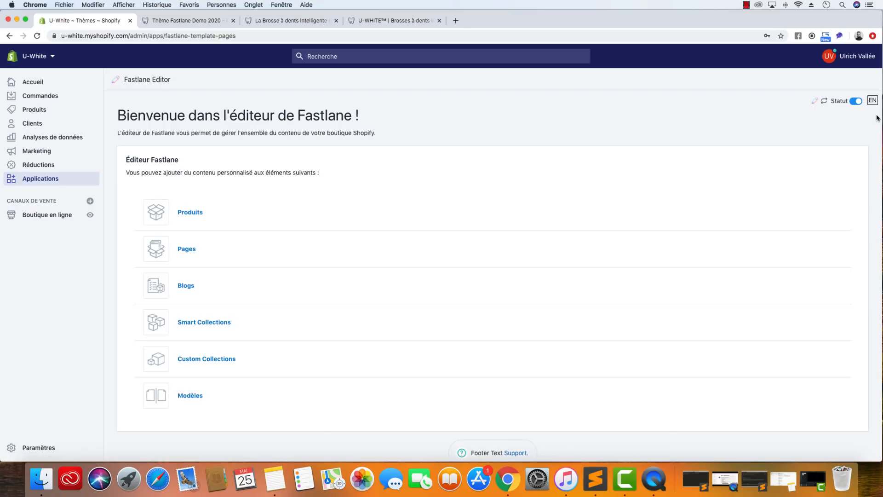
Step: Switch the Fastlane Editor's interface language to English and back to French
left_click(872, 100)
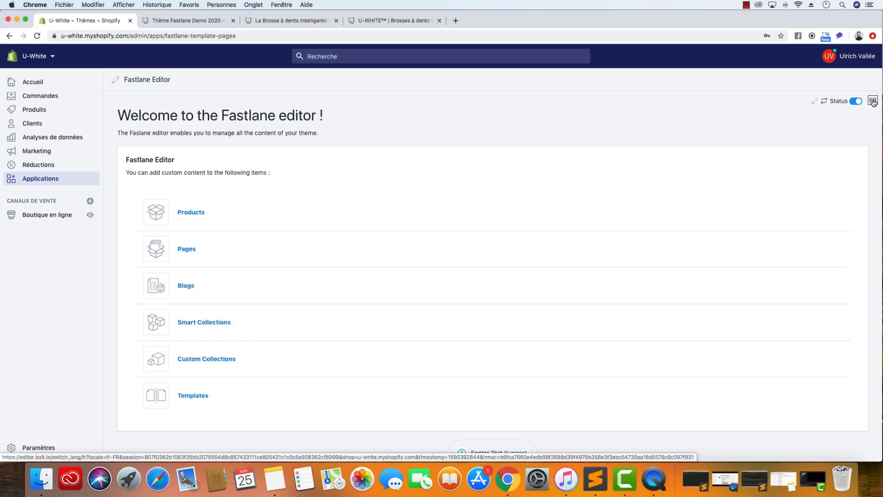
left_click(872, 100)
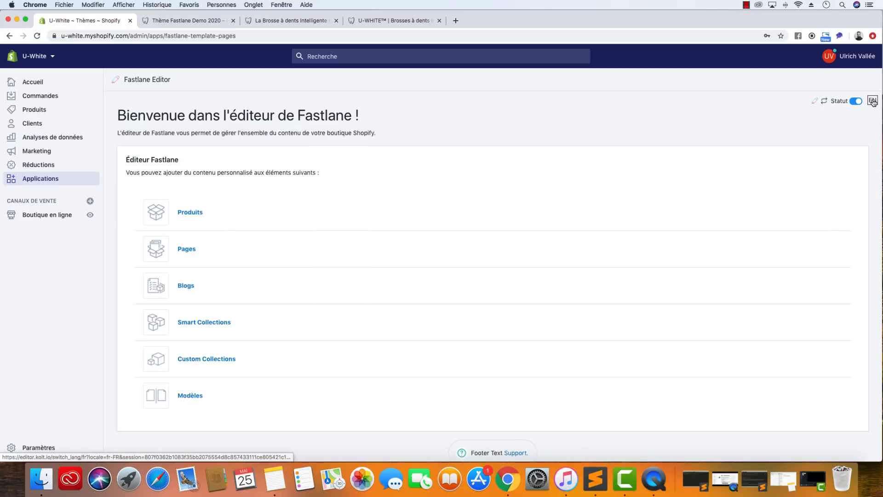